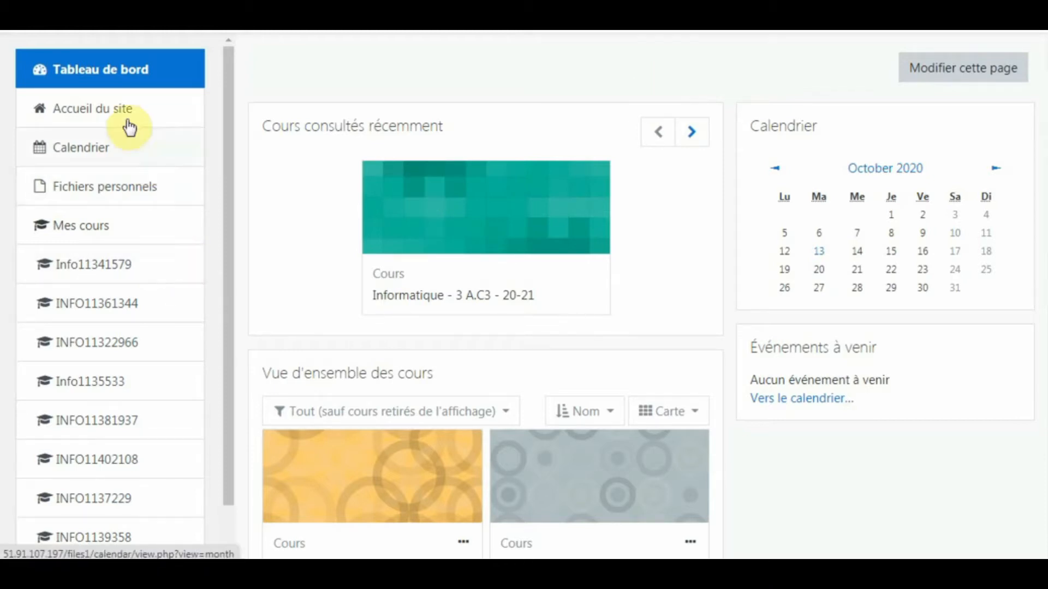
Open the course "Informatique - 3 A.C3 - 20-21" from the dashboard's course overview.
click(104, 71)
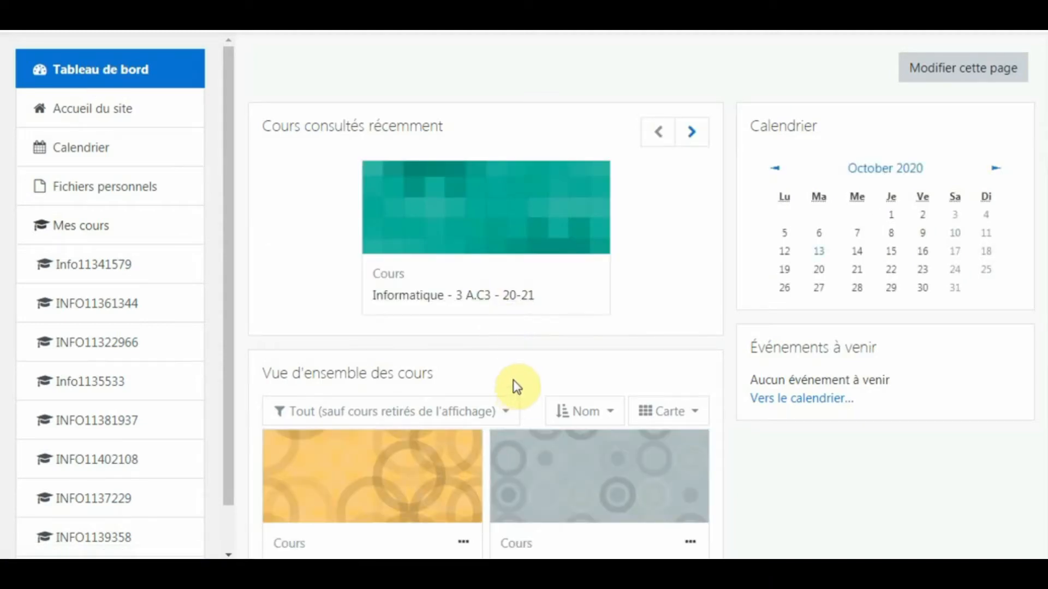
scroll(518, 379, down, 7)
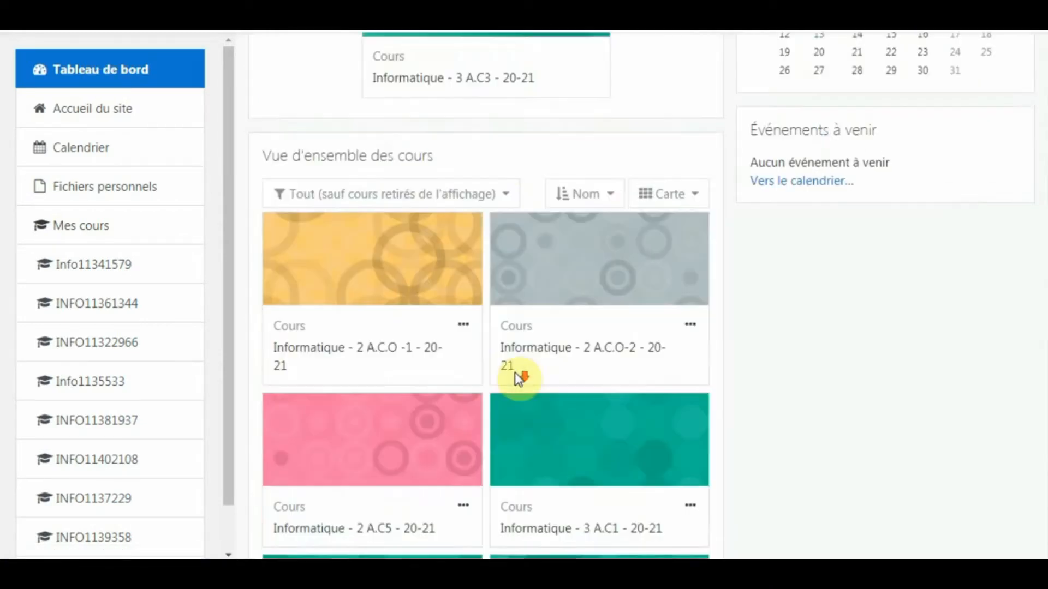
click(518, 381)
scroll(518, 380, down, 3)
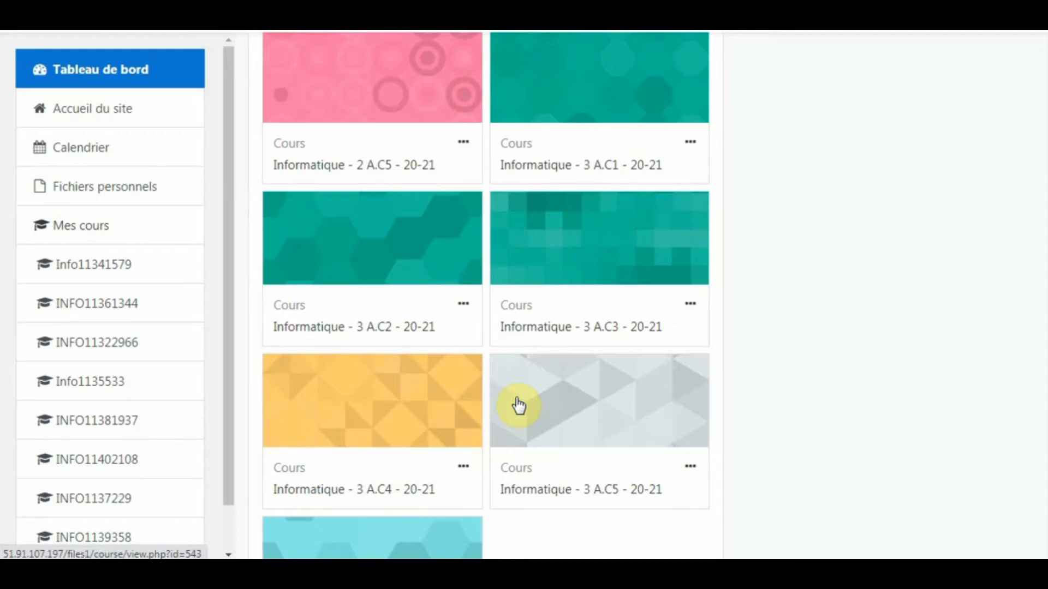
scroll(519, 405, down, 3)
scroll(519, 405, up, 3)
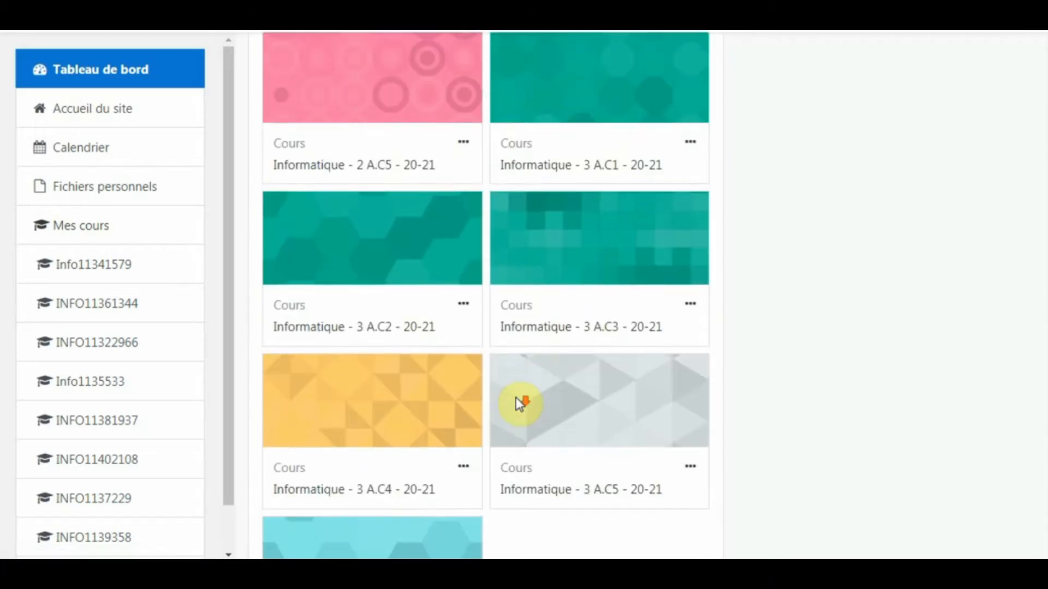
scroll(516, 400, up, 3)
scroll(519, 405, down, 1)
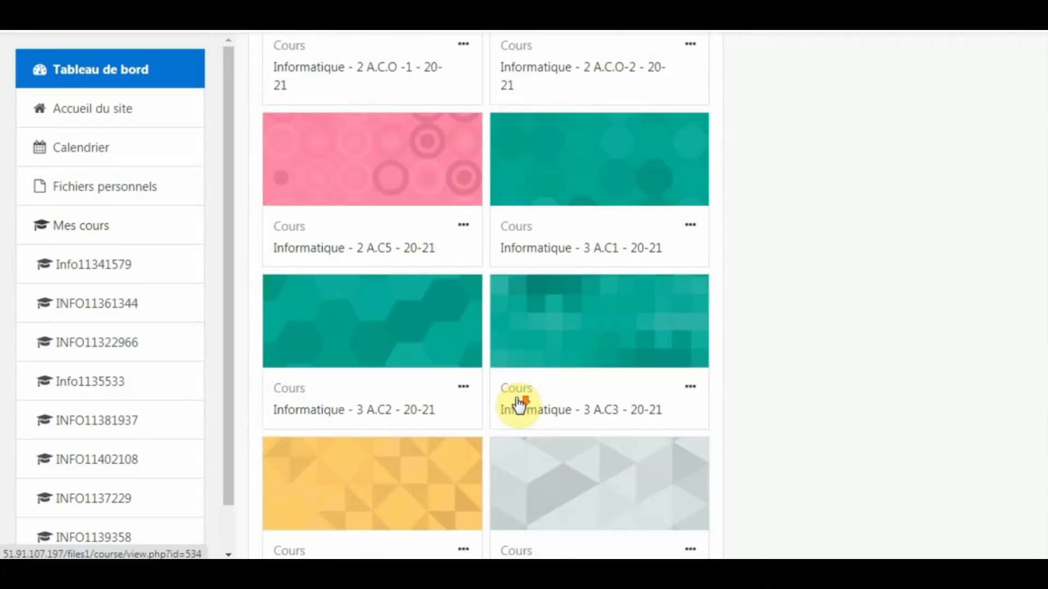
click(585, 412)
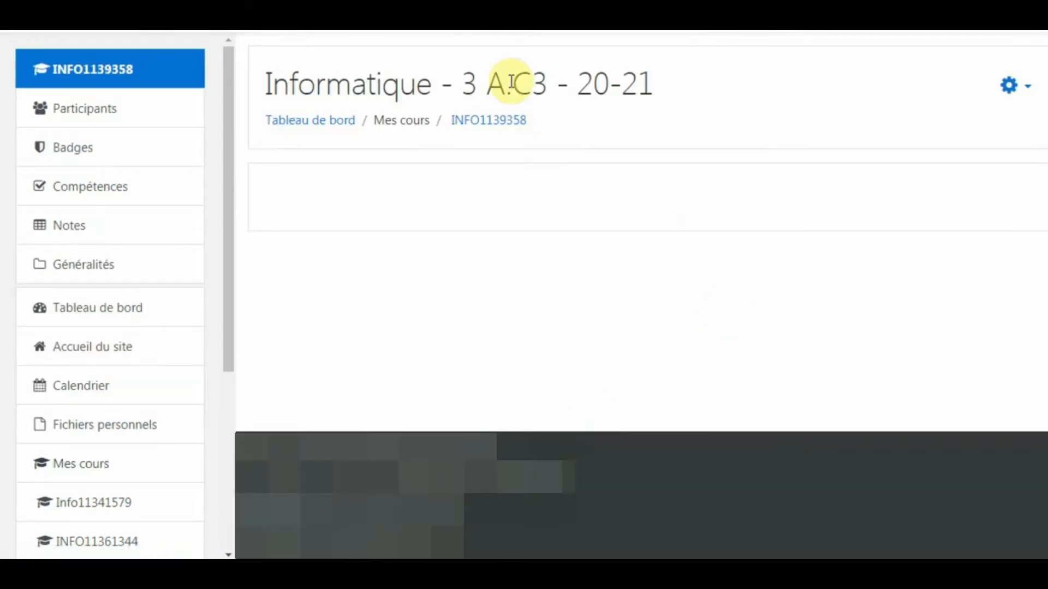
Turn on edit mode for the 3 A.C3 course and add 1 new section.
drag(460, 84, 549, 87)
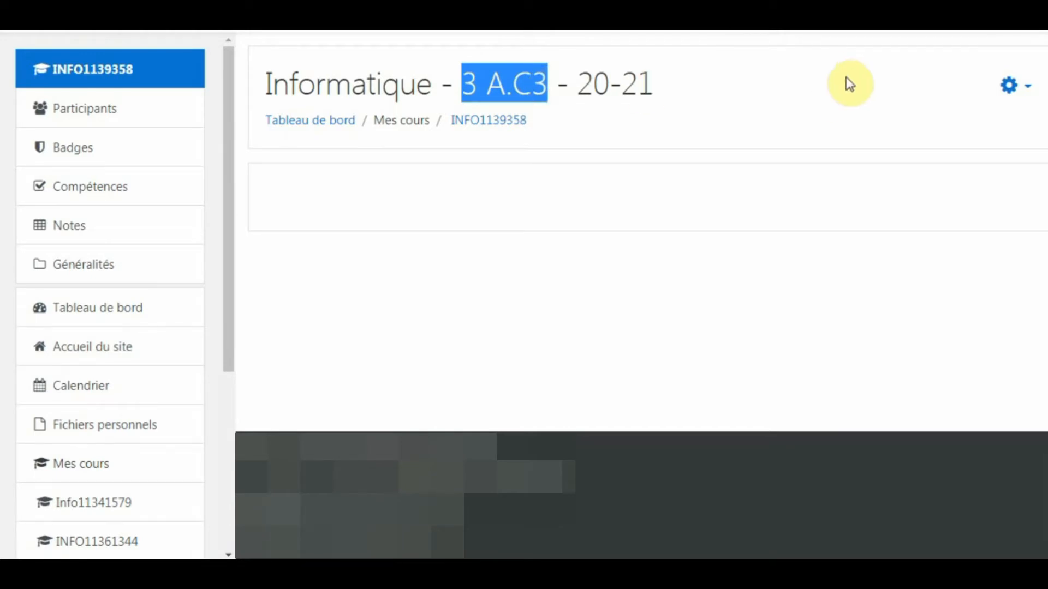
click(1029, 89)
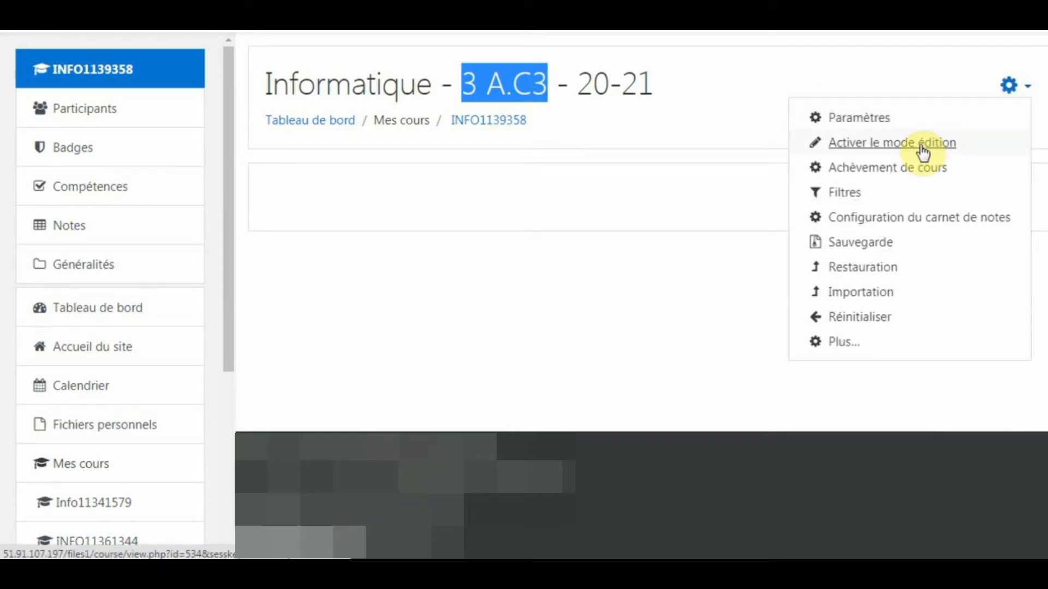
click(888, 143)
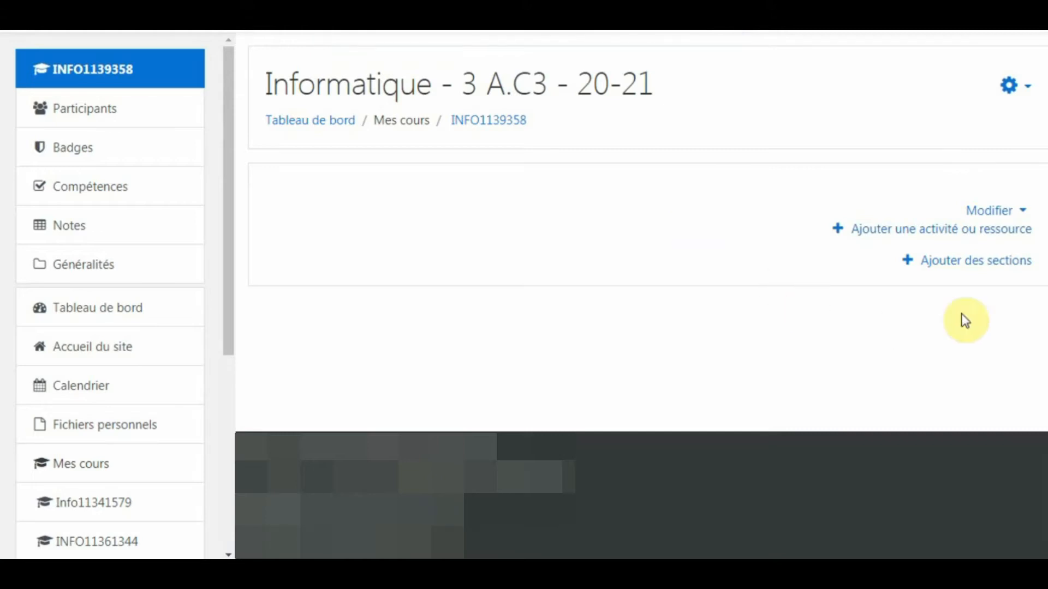
click(960, 262)
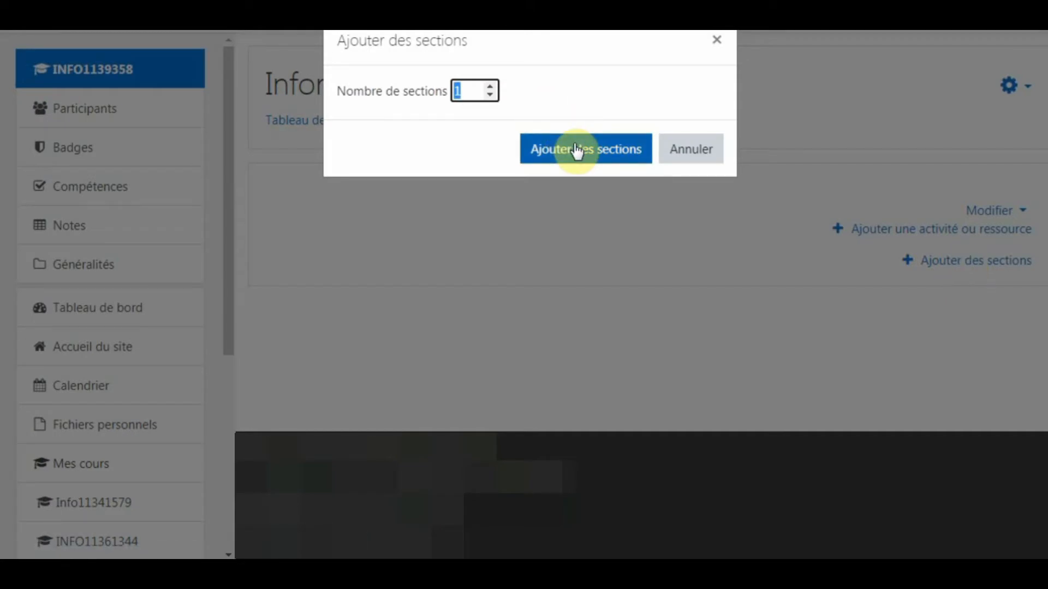
click(576, 150)
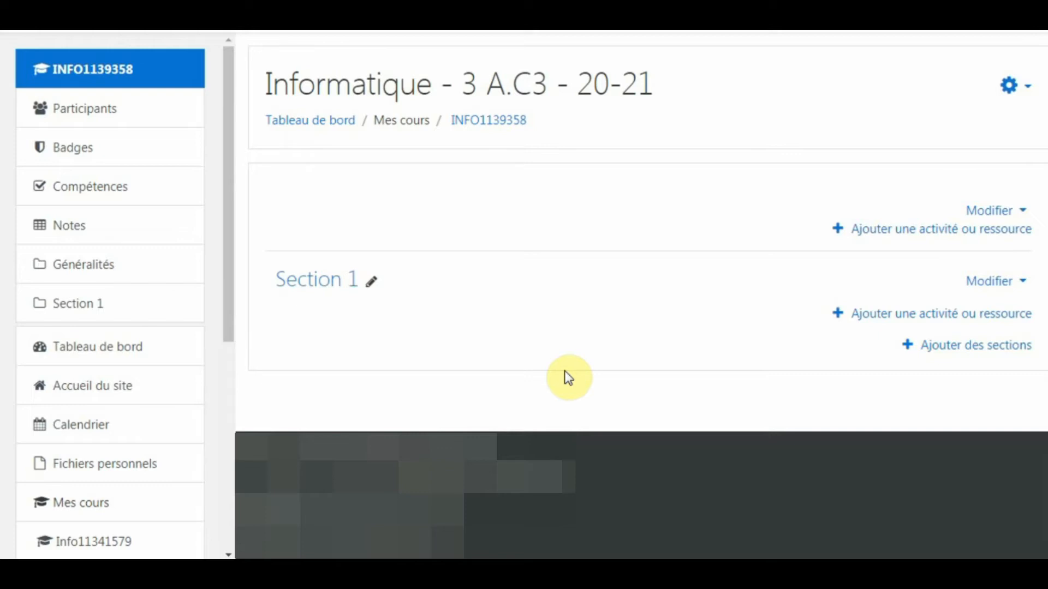
Give Section 1 the custom name "Semestre 1" and save the section settings.
click(991, 280)
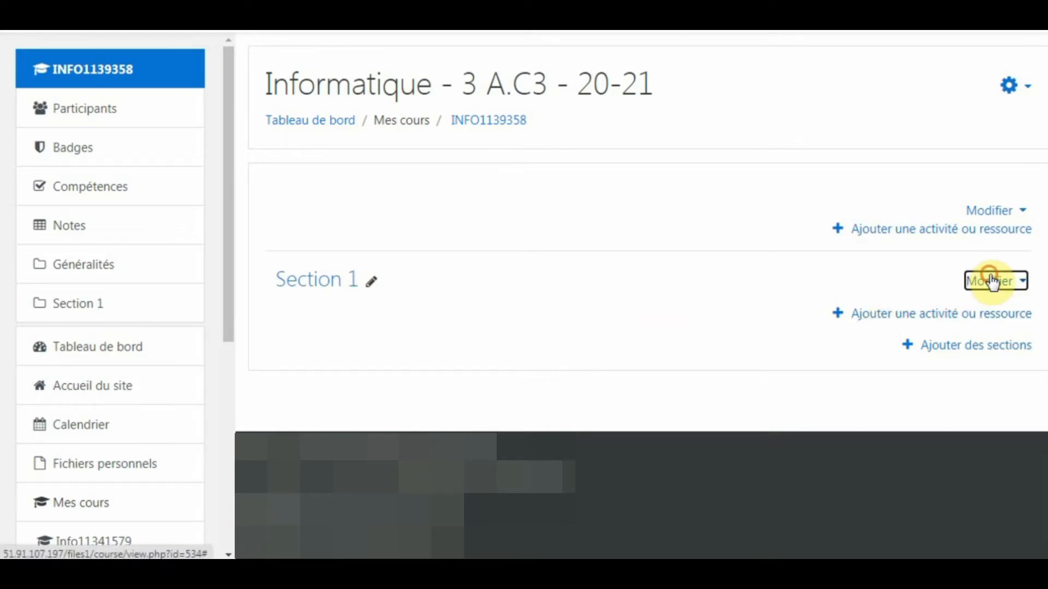
click(982, 276)
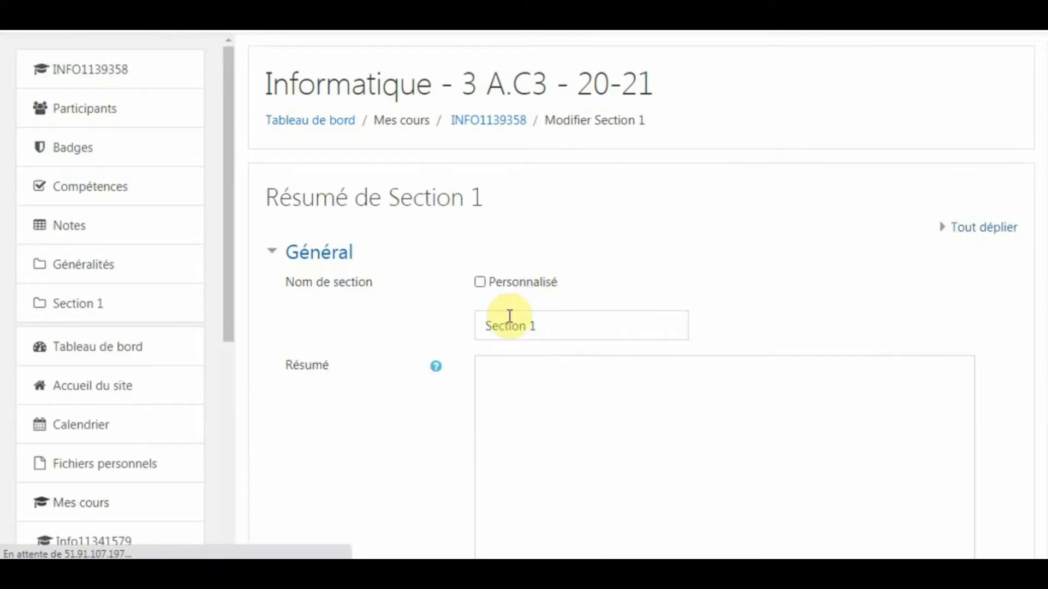
click(480, 283)
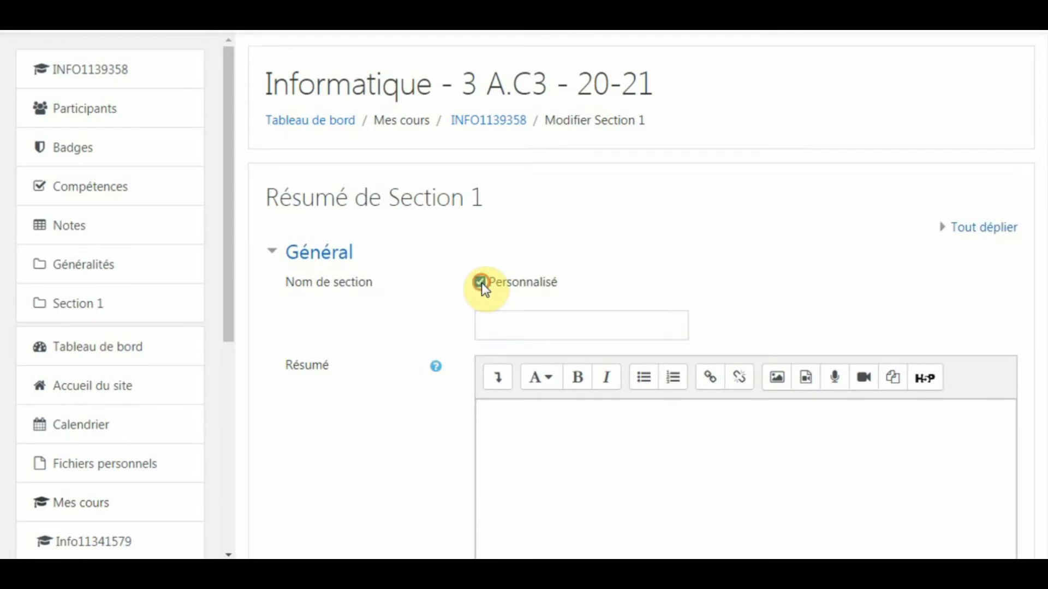
click(513, 329)
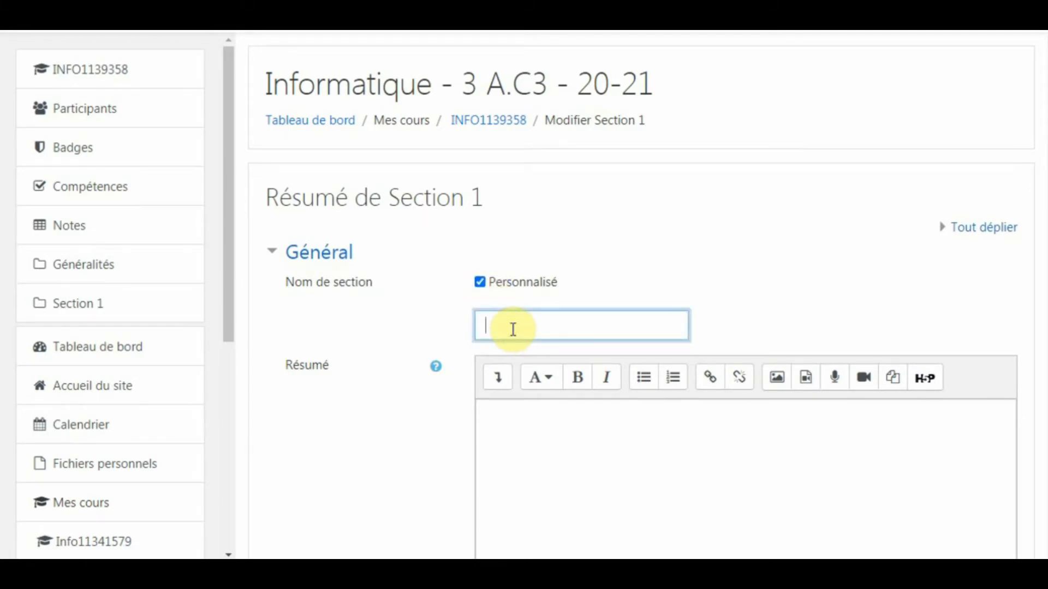
text(Semestre 1)
scroll(547, 491, down, 5)
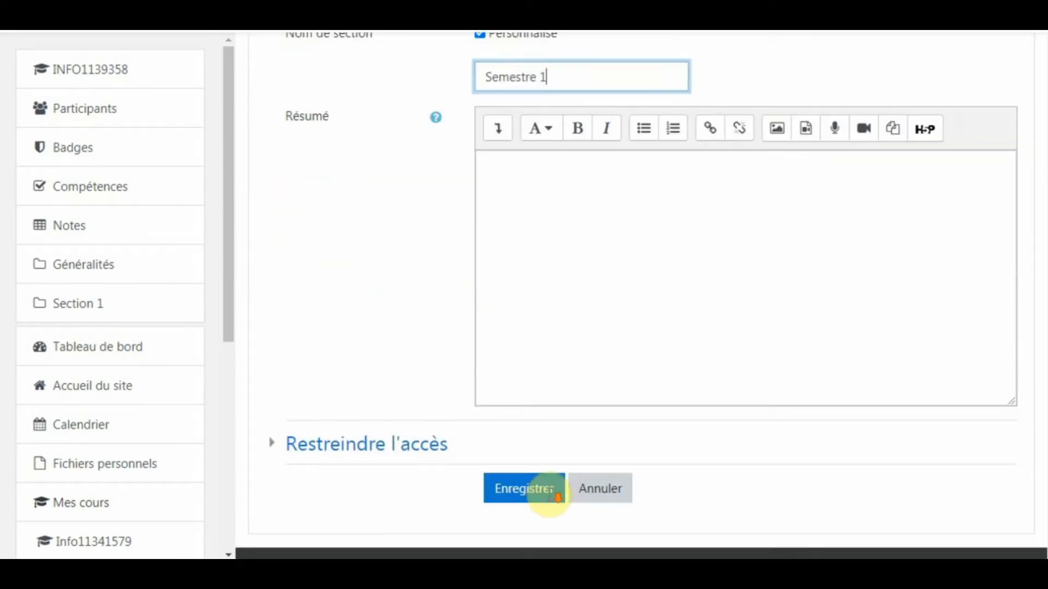
click(525, 488)
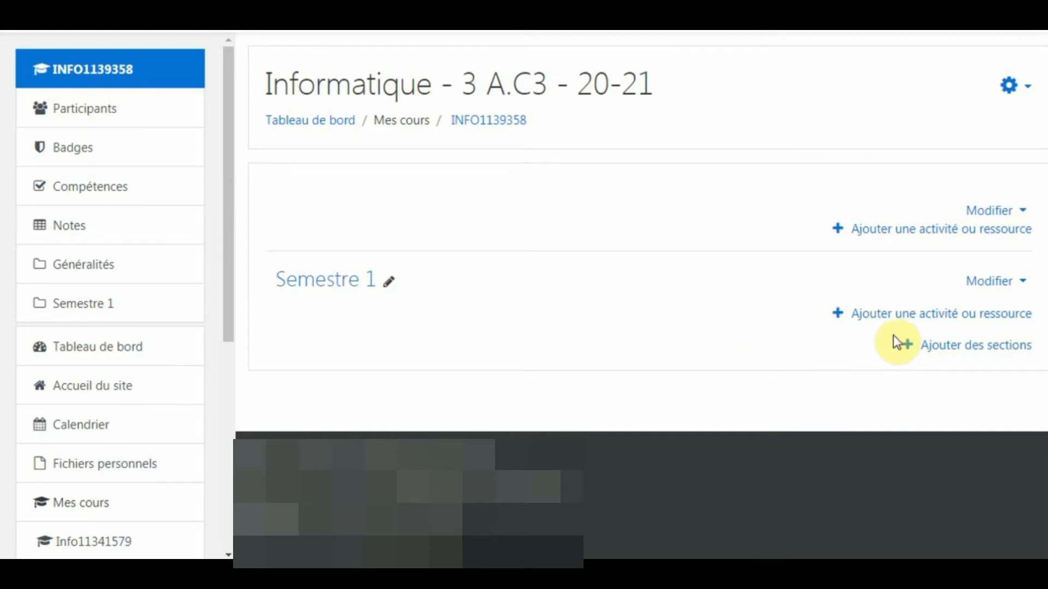
Start adding a Fichier resource to the Semestre 1 section.
click(921, 322)
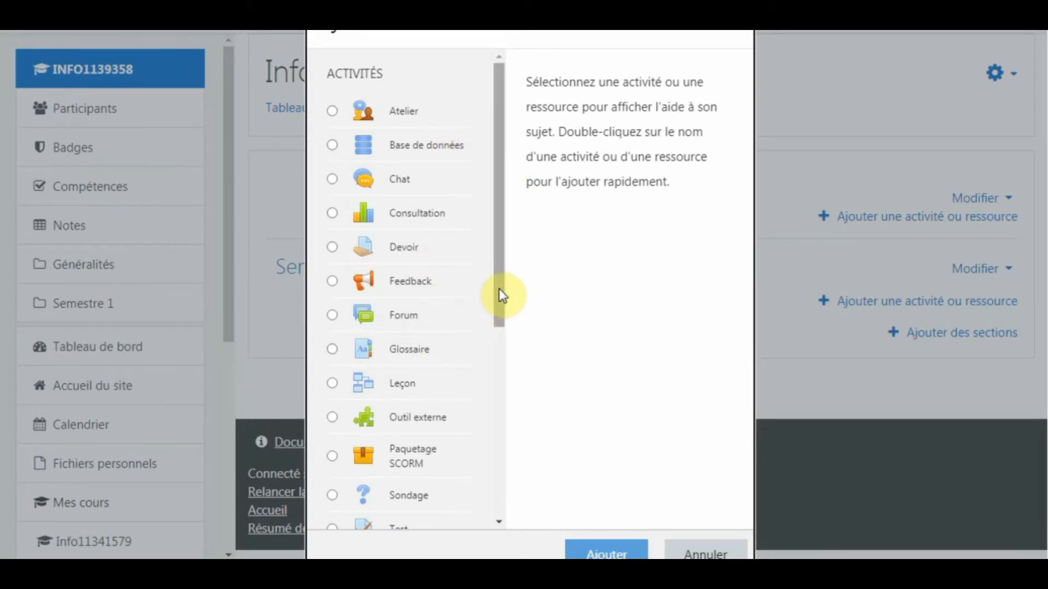
drag(502, 295, 500, 488)
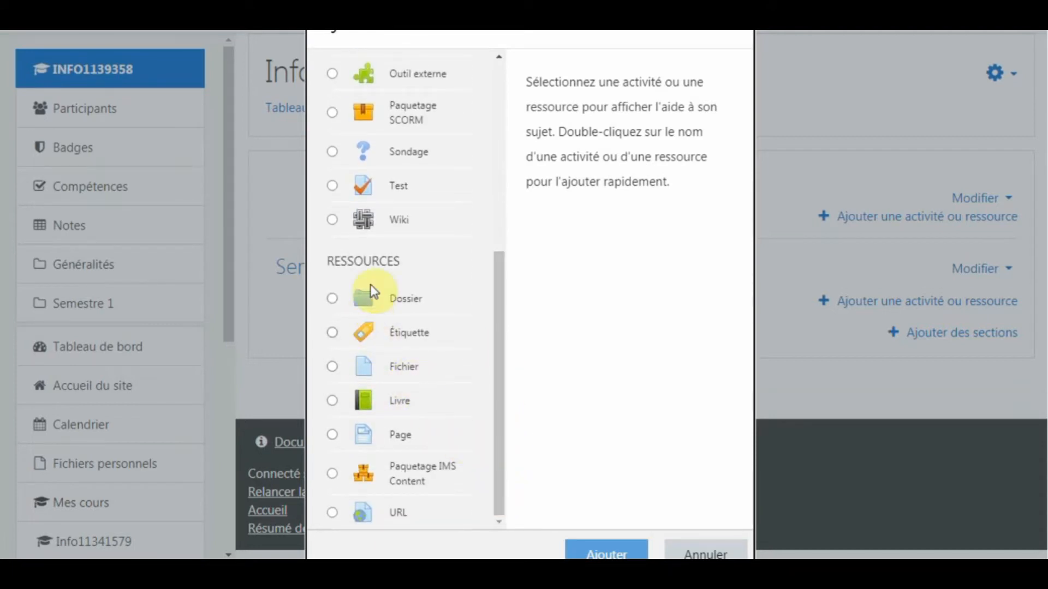
drag(326, 264, 400, 263)
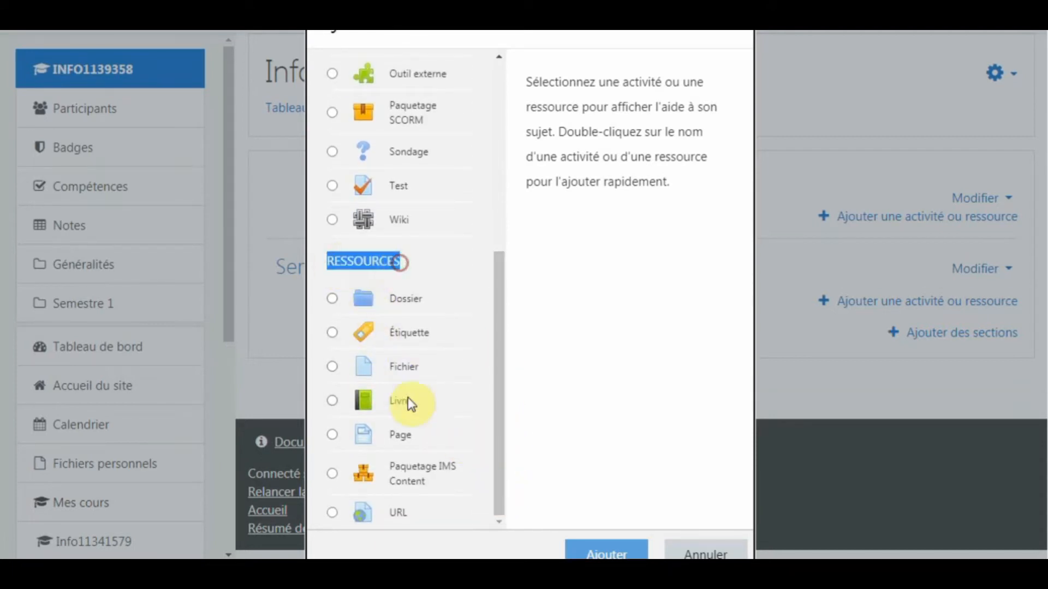
click(401, 377)
click(600, 552)
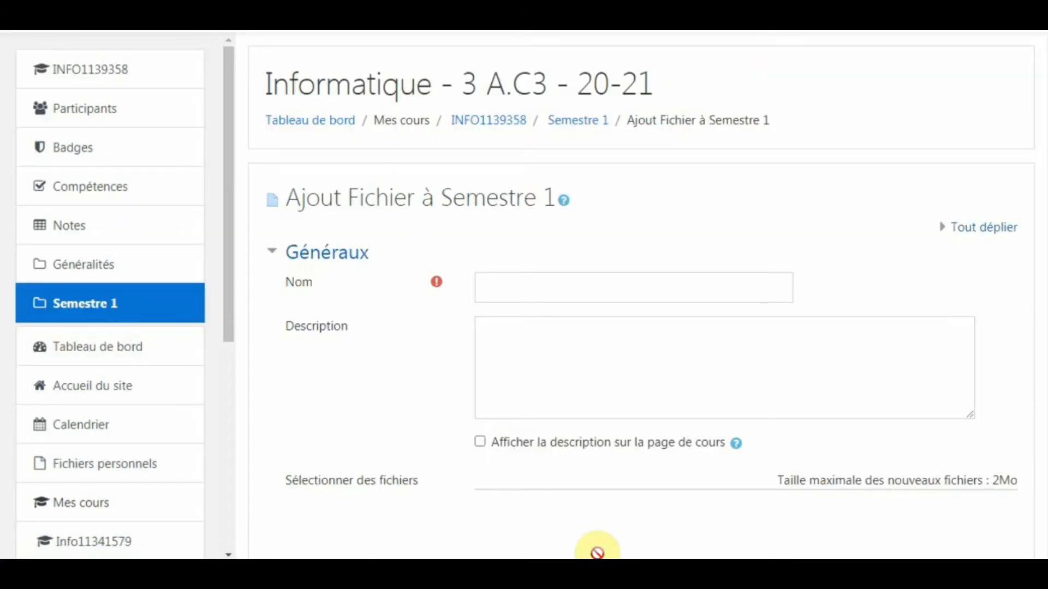
Name the file resource "Algorithme" and give it the description "les variables", displayed on the course page.
click(493, 288)
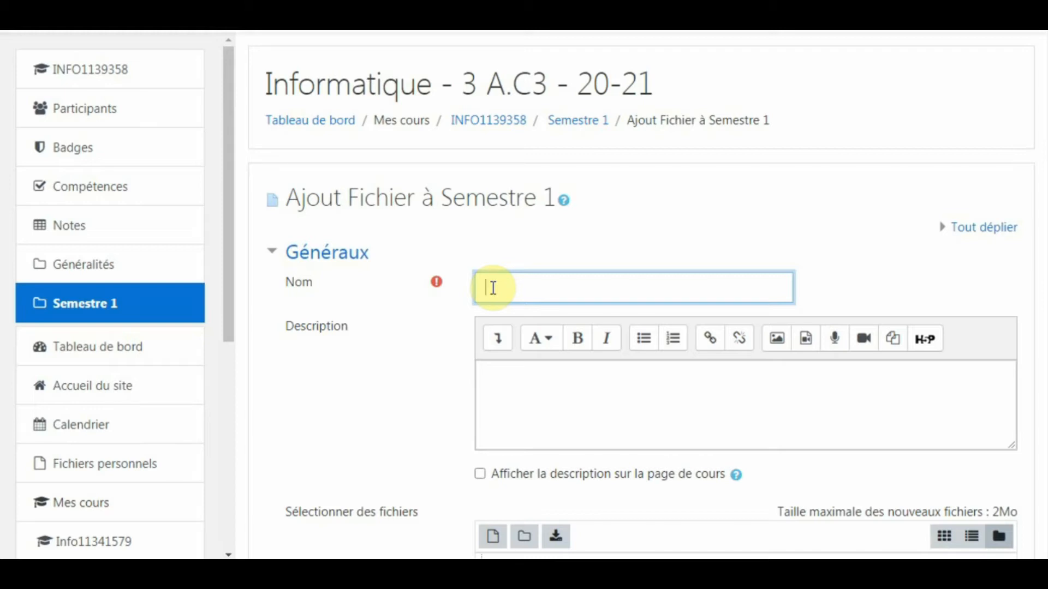
text(Algorithme)
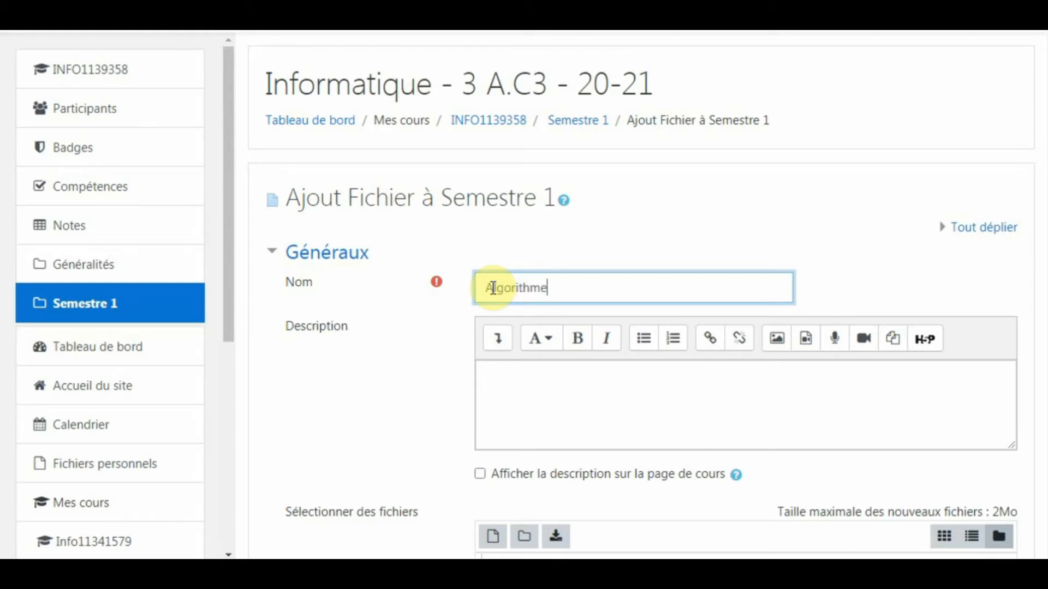
click(482, 475)
click(522, 380)
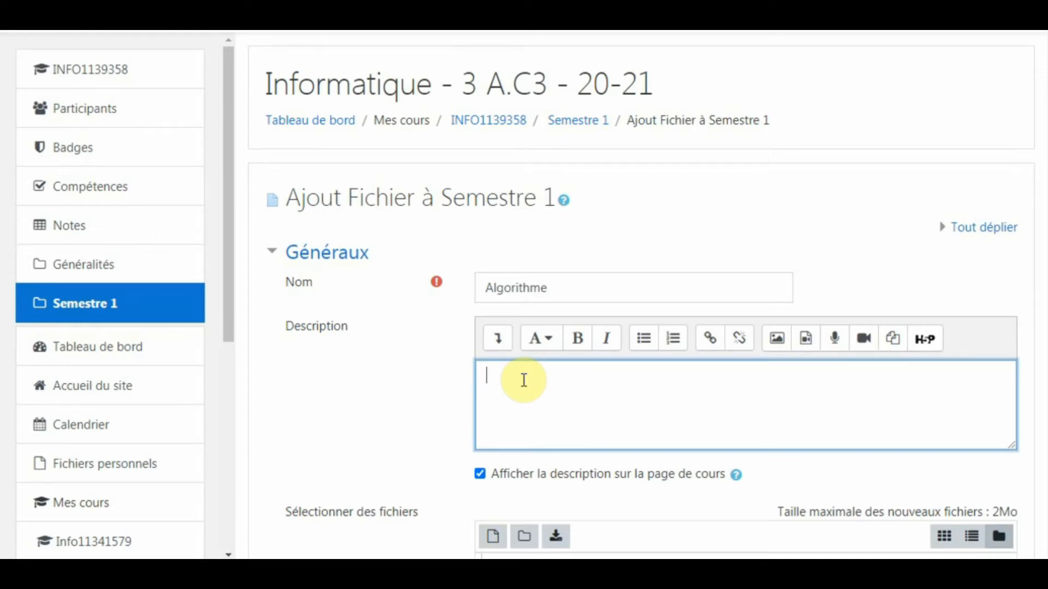
text(led)
key(BackSpace)
key(BackSpace)
text(s variables)
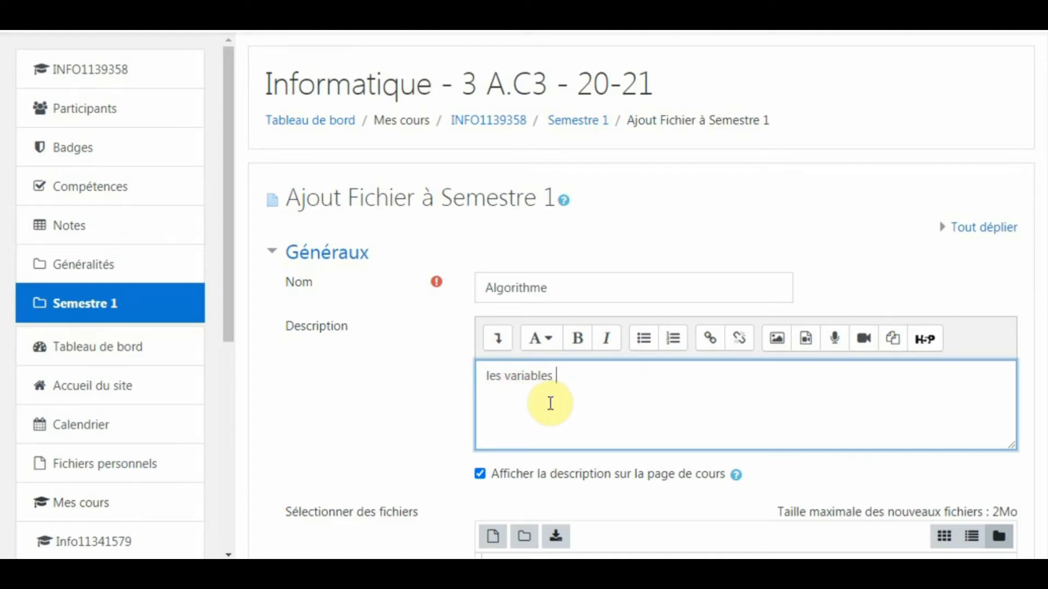
Upload ALGORITHME.ppt from the computer's informatique documents folder as the resource's file.
scroll(550, 403, down, 3)
scroll(550, 403, down, 3)
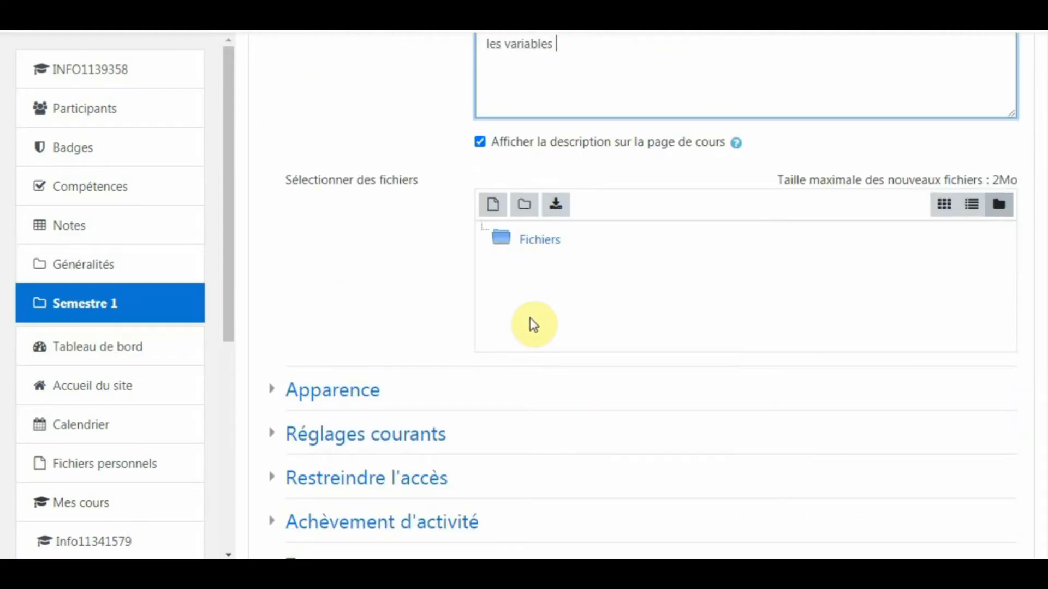
scroll(533, 325, up, 2)
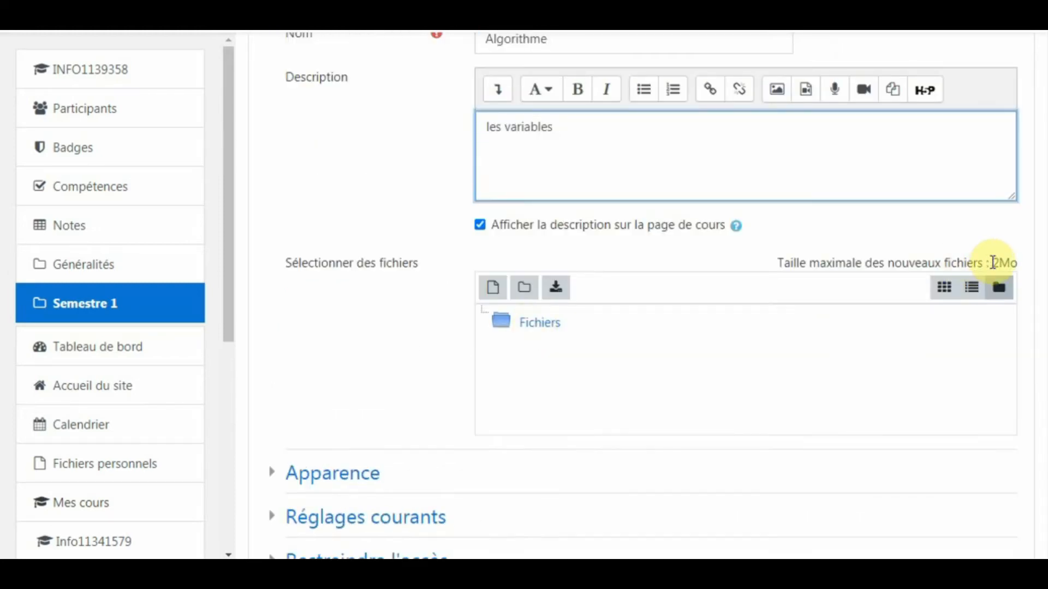
drag(993, 263, 1023, 269)
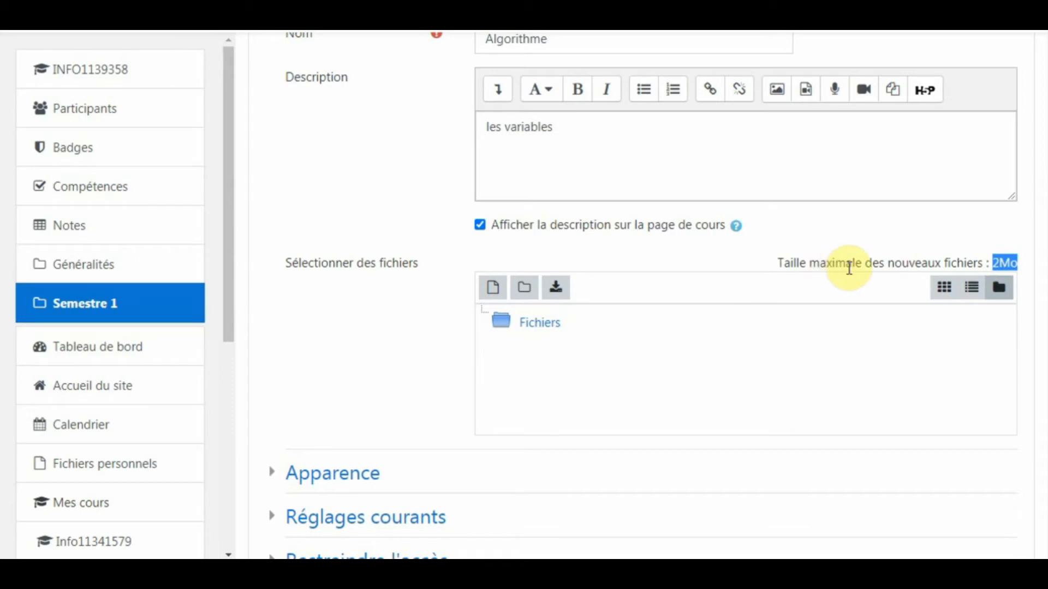
click(493, 289)
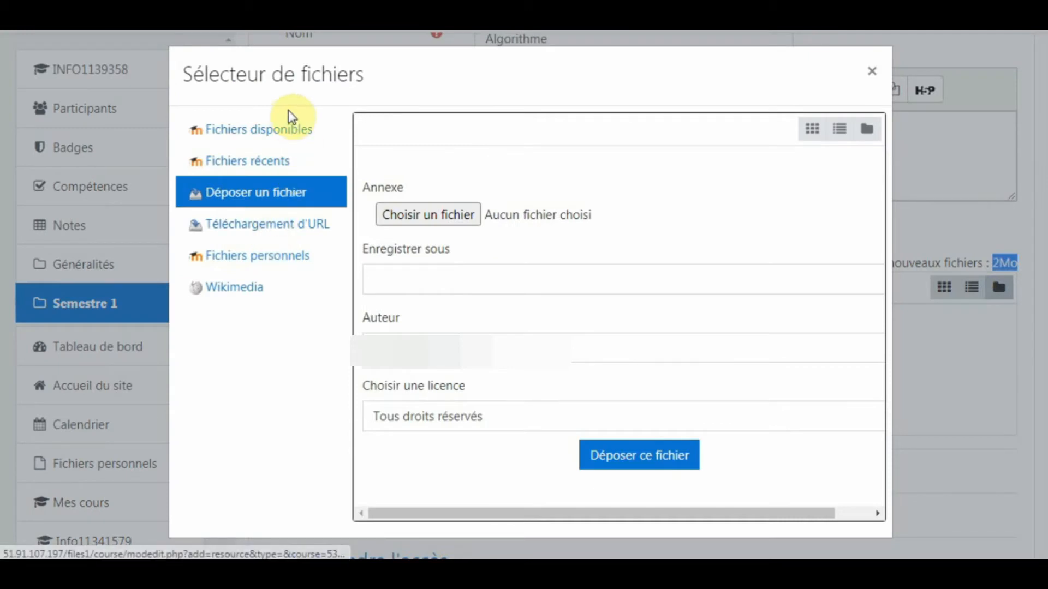
click(278, 137)
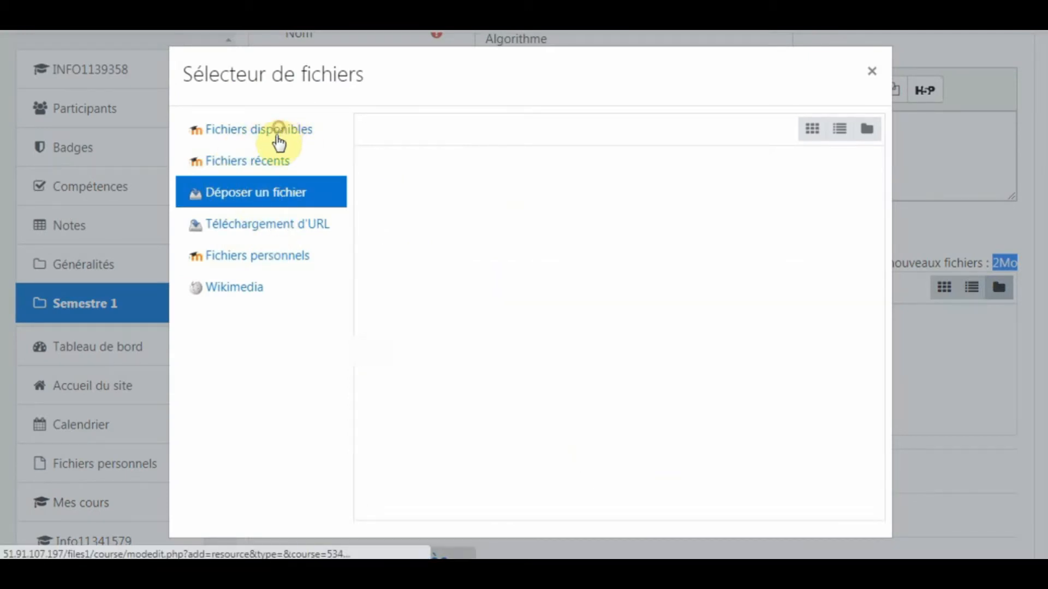
click(256, 158)
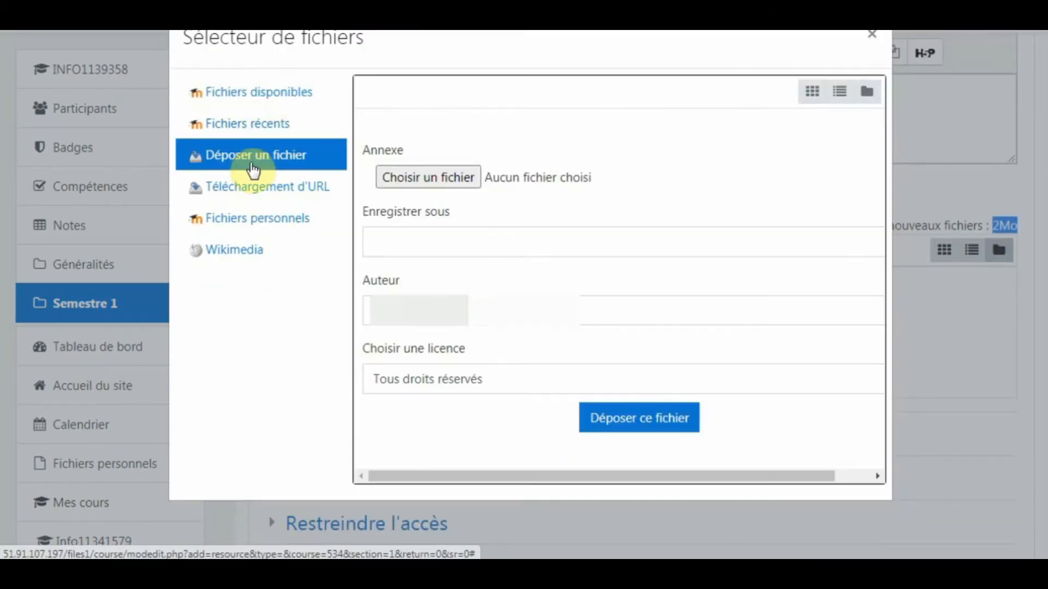
click(436, 181)
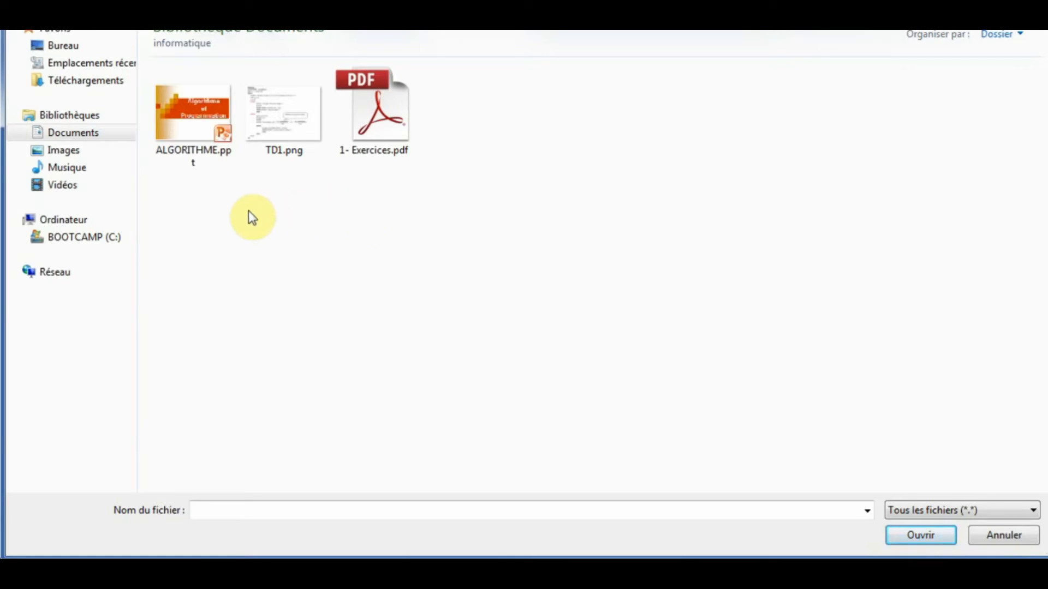
click(202, 131)
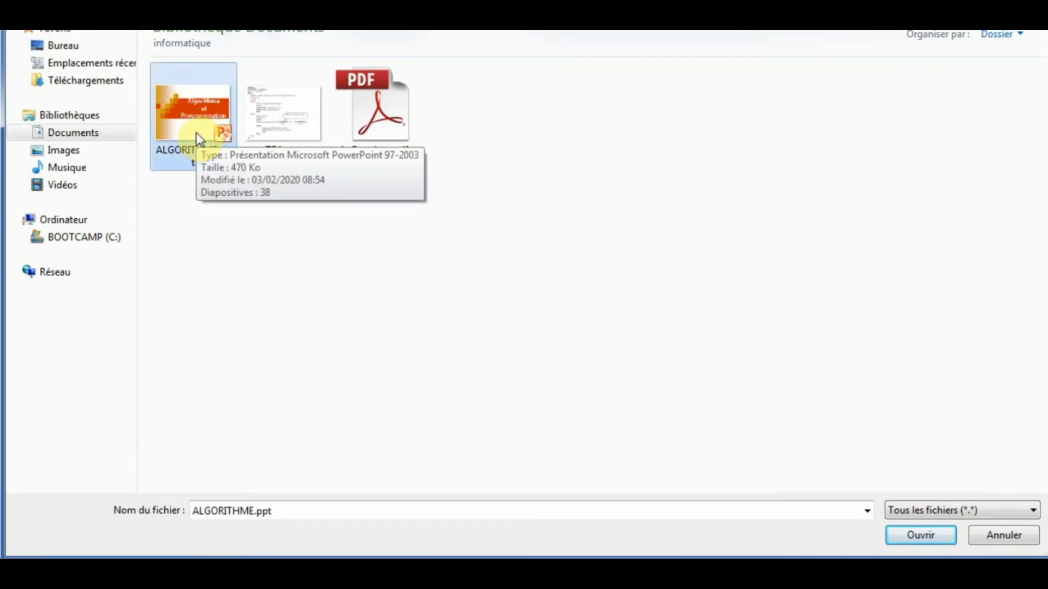
click(916, 539)
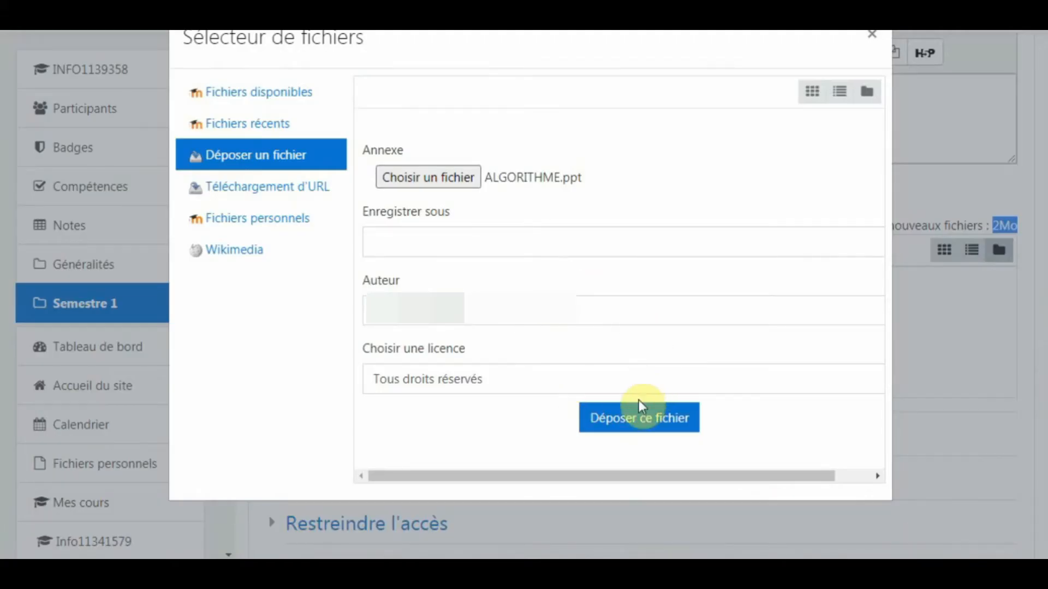
click(657, 423)
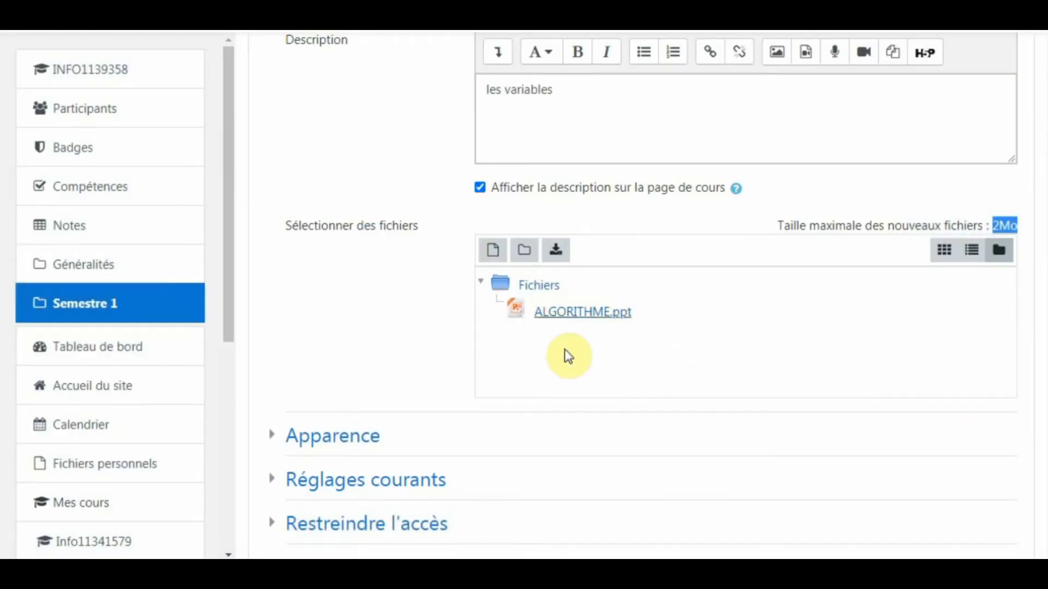
Save the Algorithme file resource and return to the course page.
scroll(612, 382, down, 5)
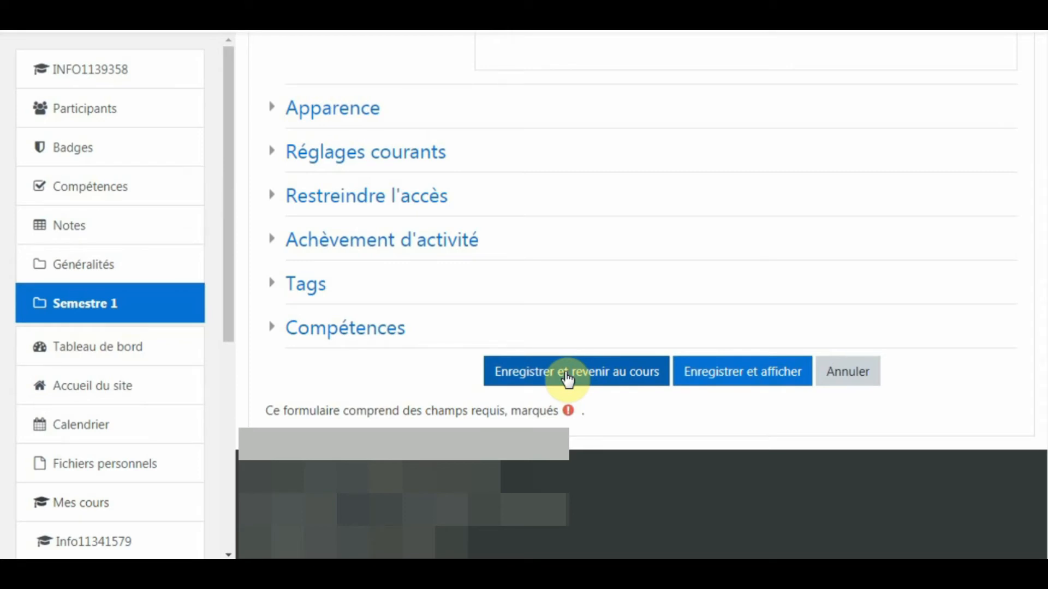
click(566, 374)
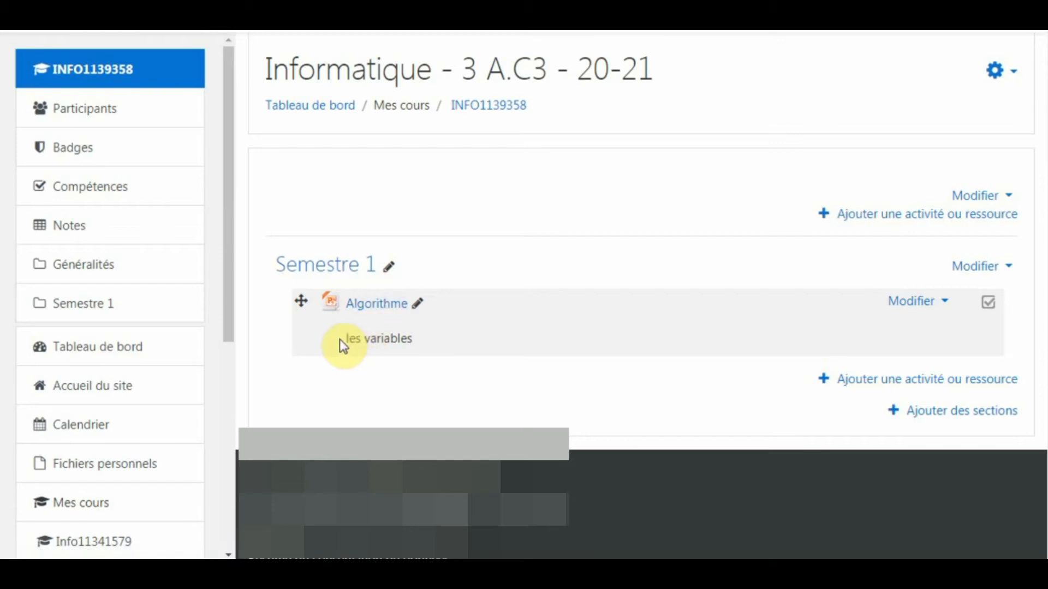
Check the Algorithme resource on the course page by opening its downloaded presentation, and close the presentation again.
drag(340, 339, 431, 343)
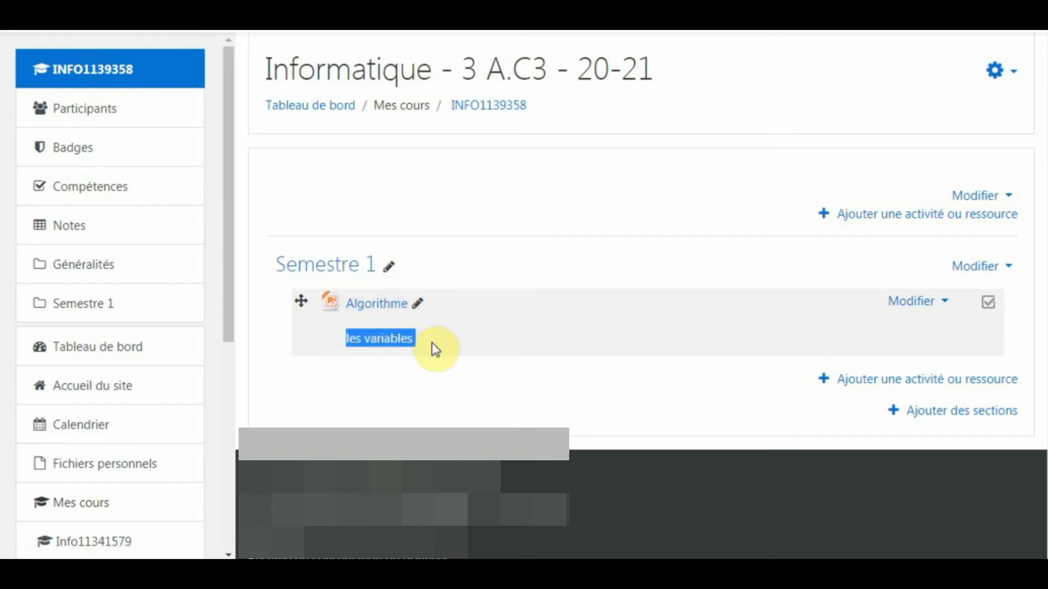
click(473, 384)
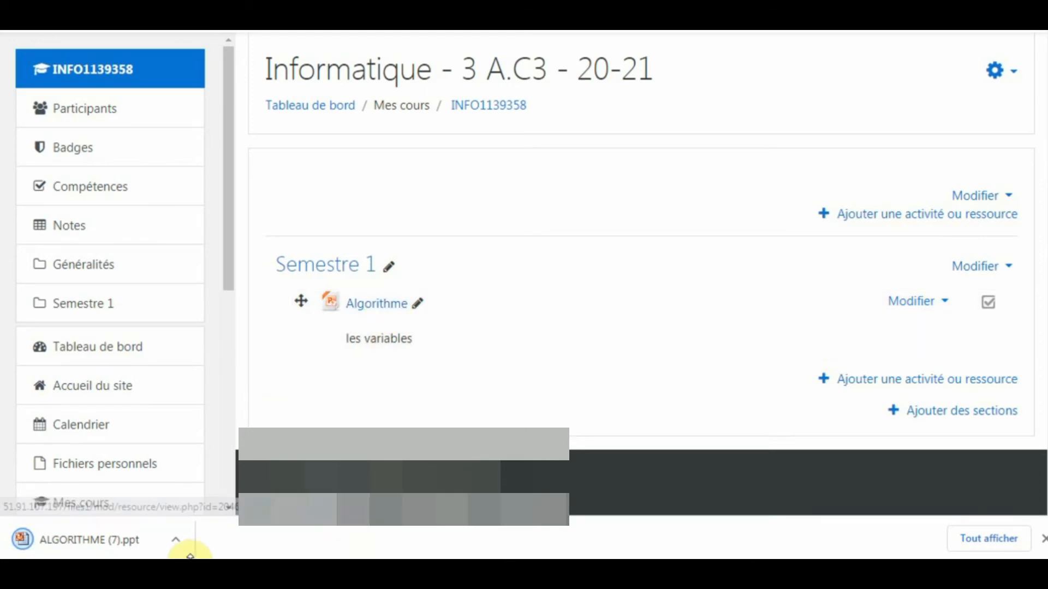
click(138, 551)
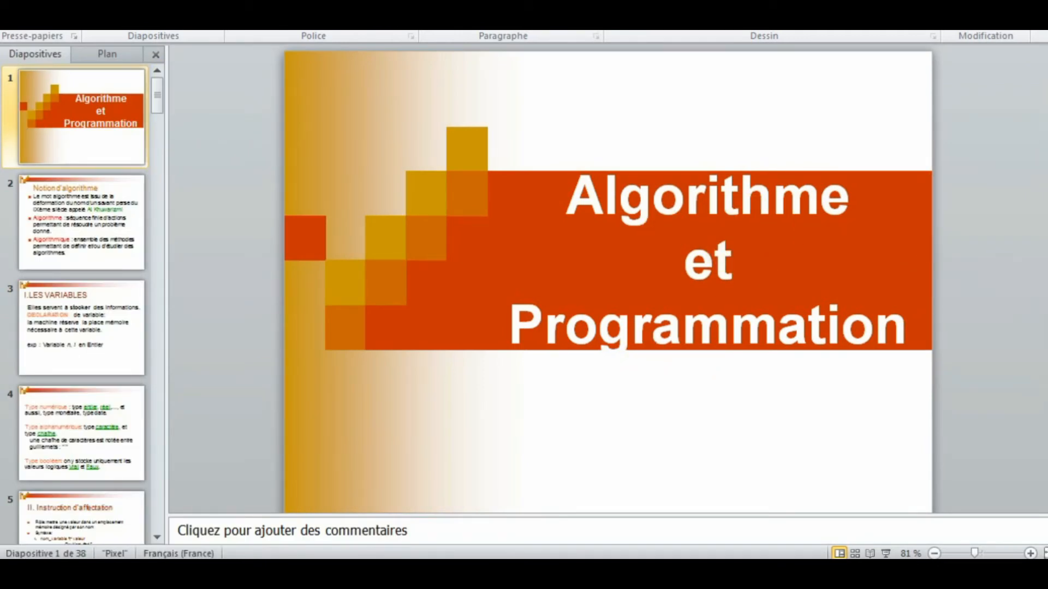
key(alt+F4)
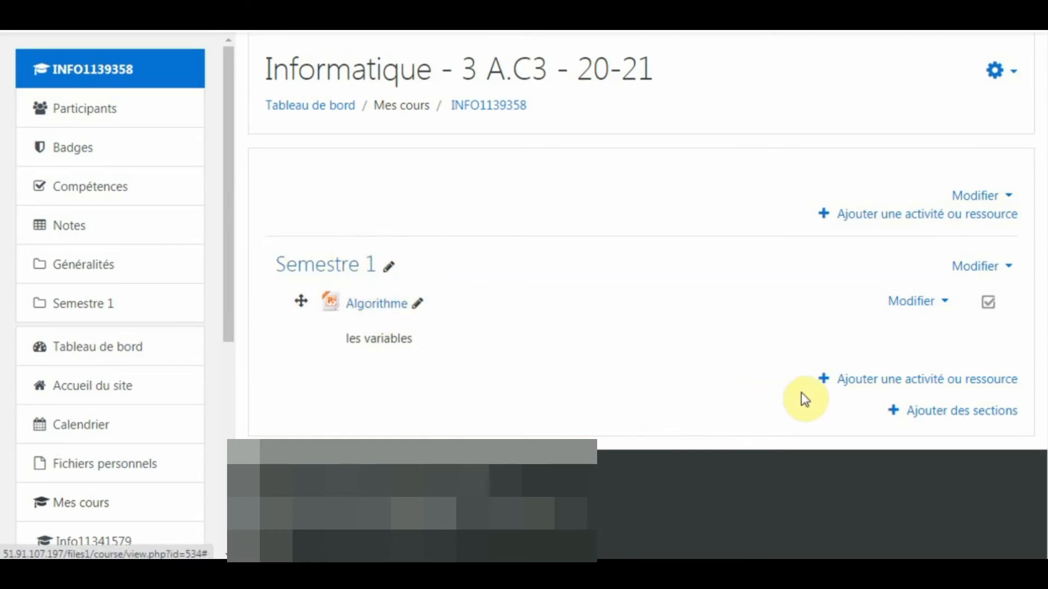
Start adding a second Fichier resource to the Semestre 1 section.
click(896, 382)
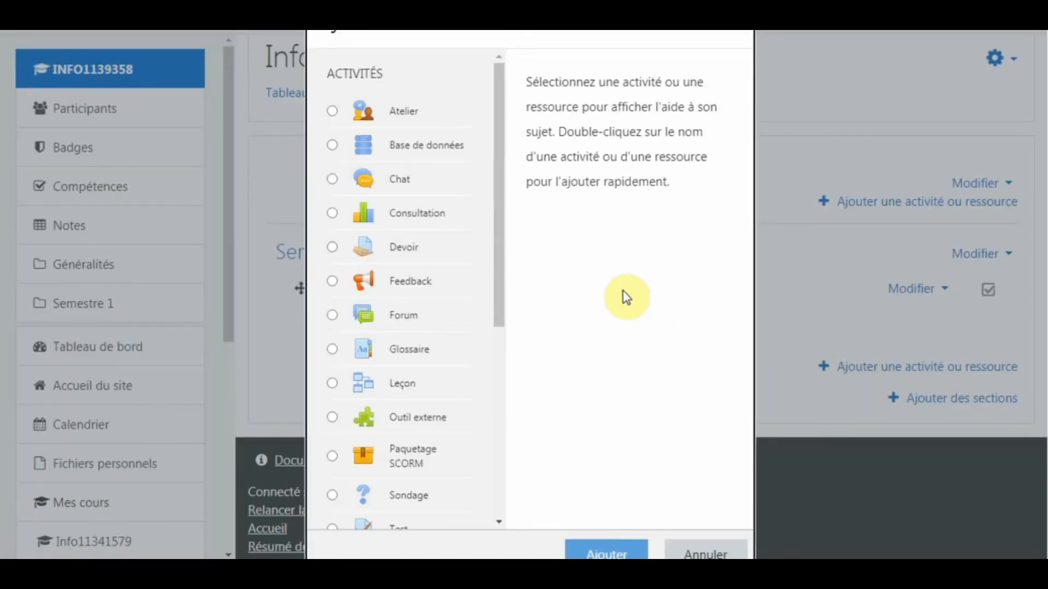
drag(499, 230, 496, 398)
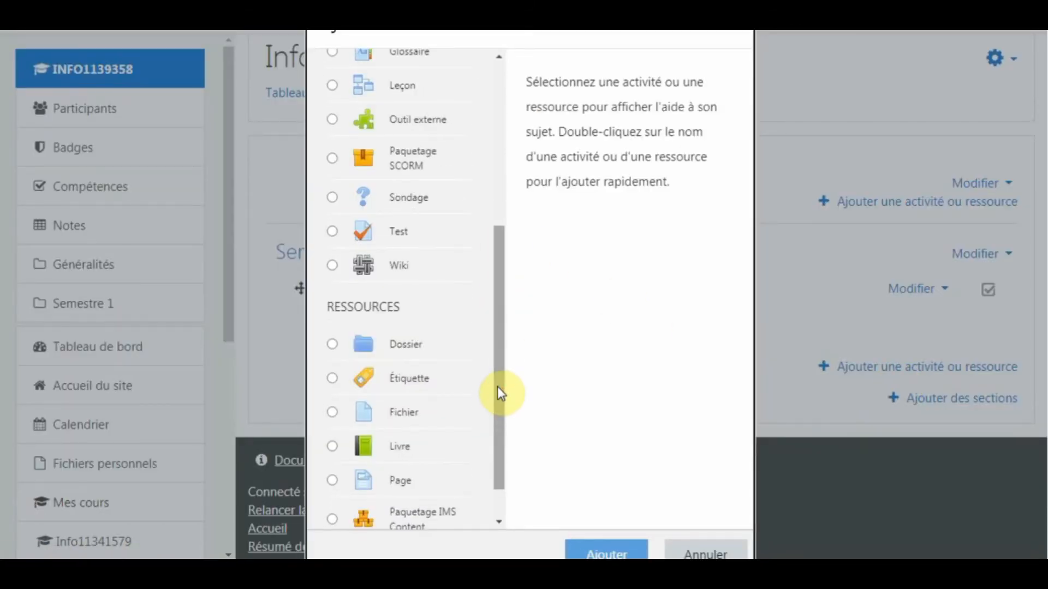
click(417, 415)
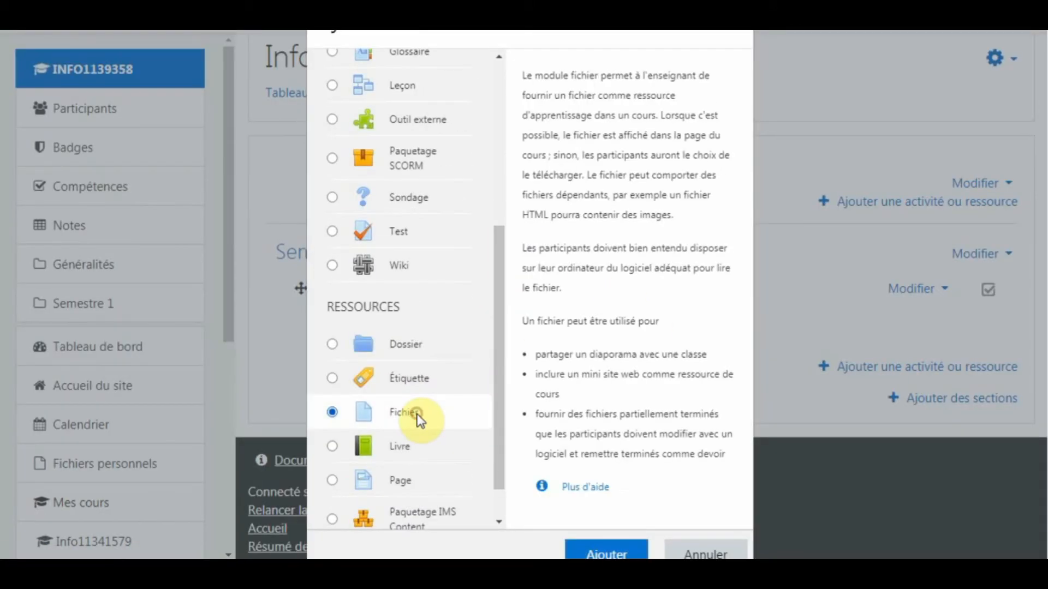
click(606, 553)
Name the file resource "TD" and give it the description "les variables", displayed on the course page.
click(503, 289)
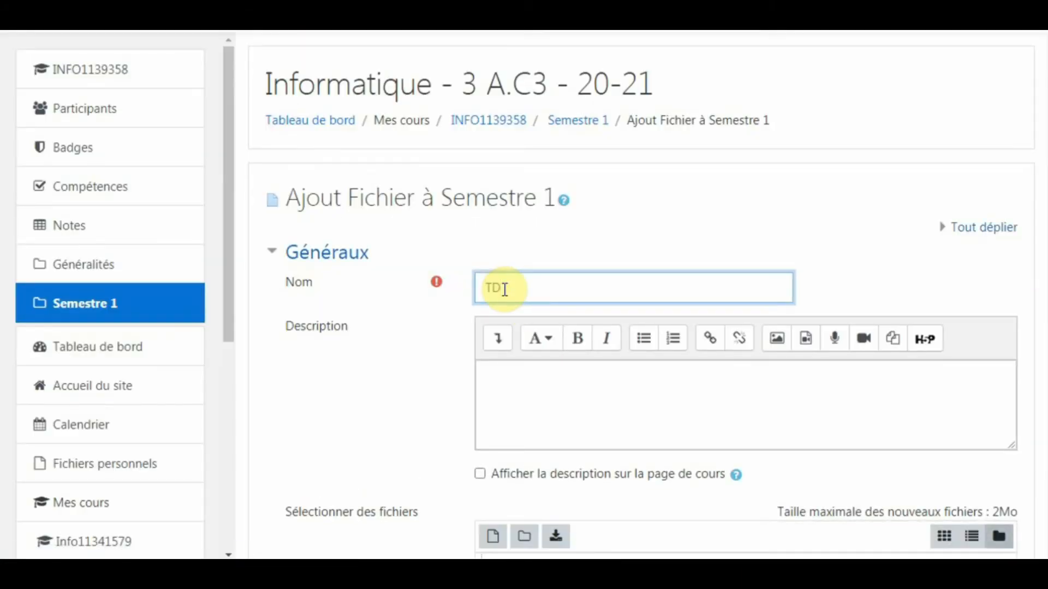
click(524, 378)
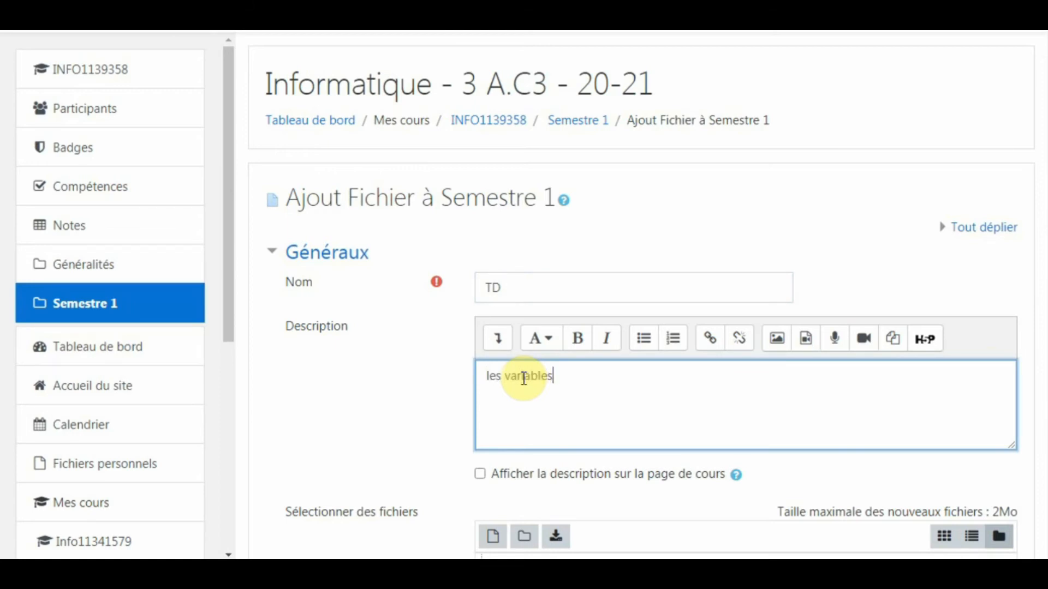
scroll(555, 444, down, 2)
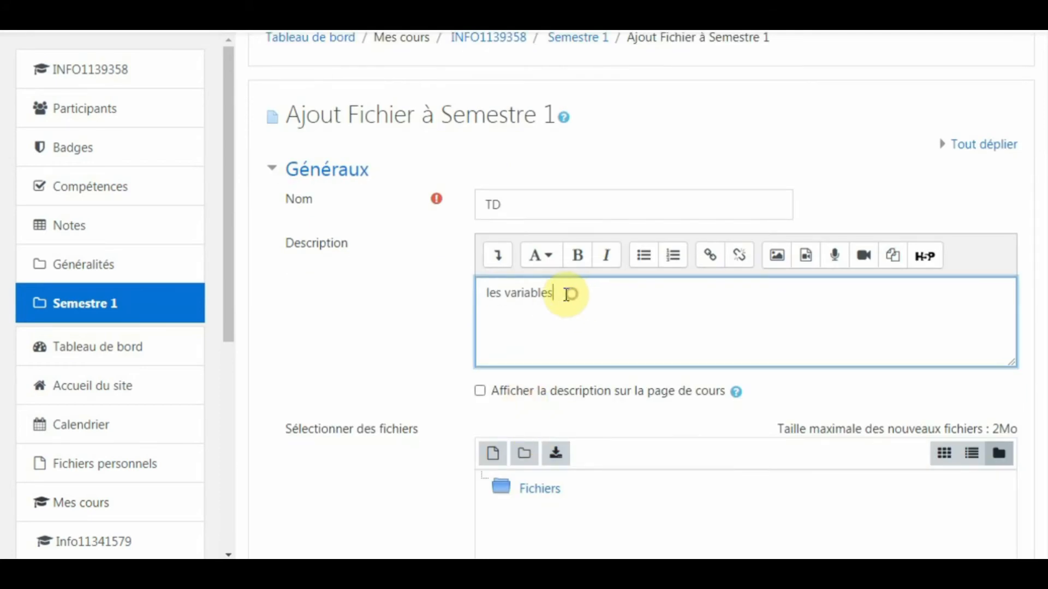
drag(570, 293, 484, 292)
drag(350, 245, 272, 240)
drag(483, 293, 590, 297)
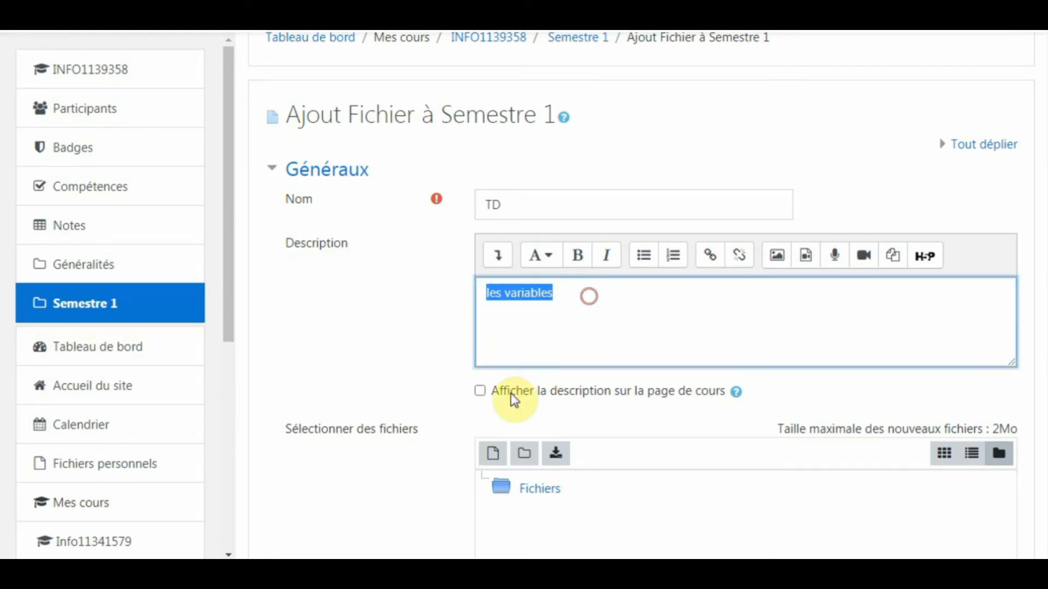
click(480, 392)
Upload TD1.png from the computer's informatique documents folder as the TD resource's file and save, returning to the course.
scroll(639, 491, down, 2)
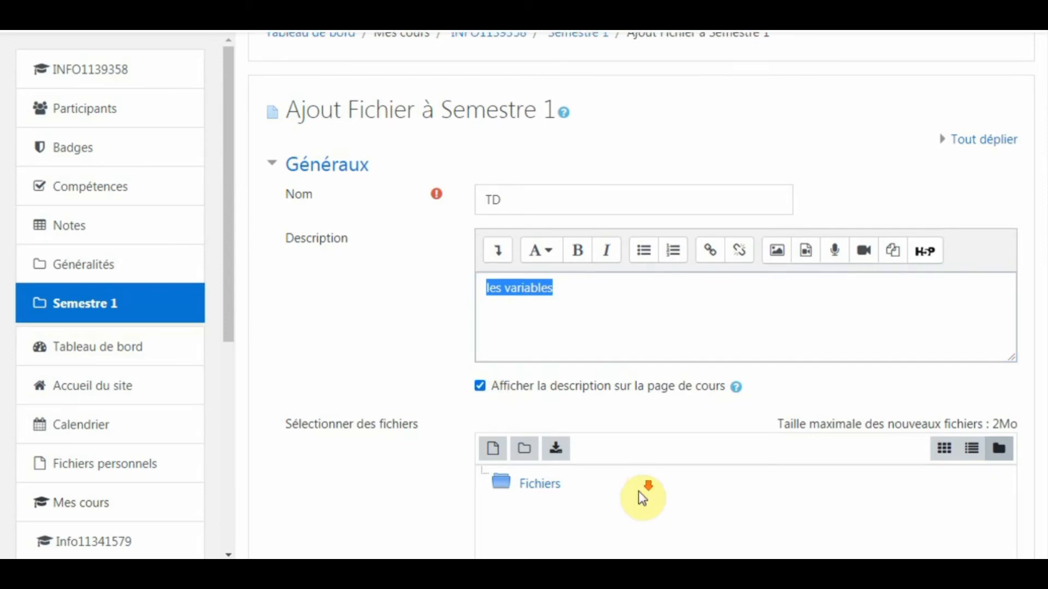
scroll(584, 467, down, 2)
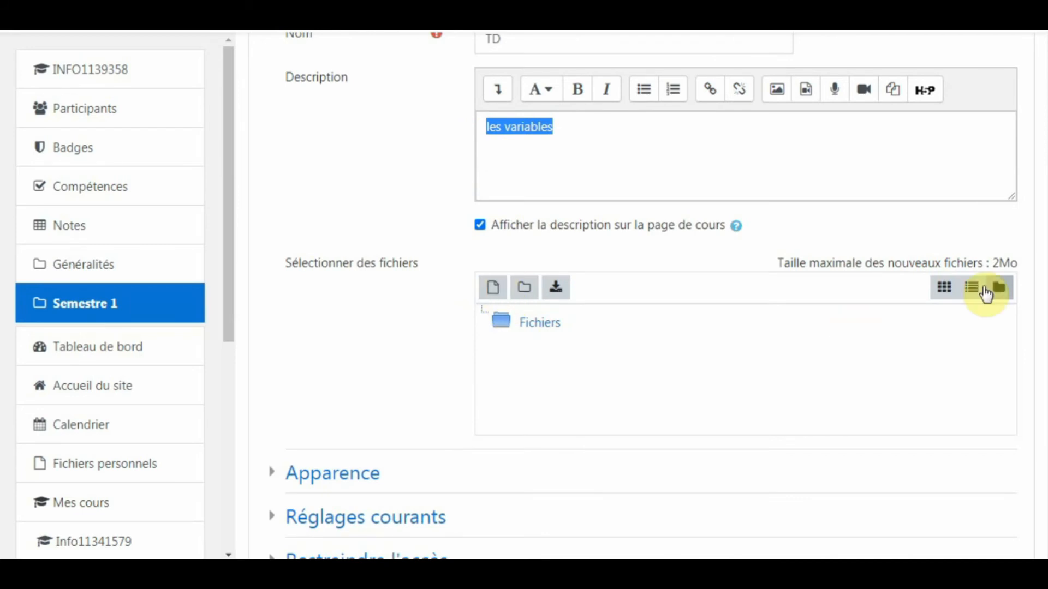
drag(992, 258, 1019, 259)
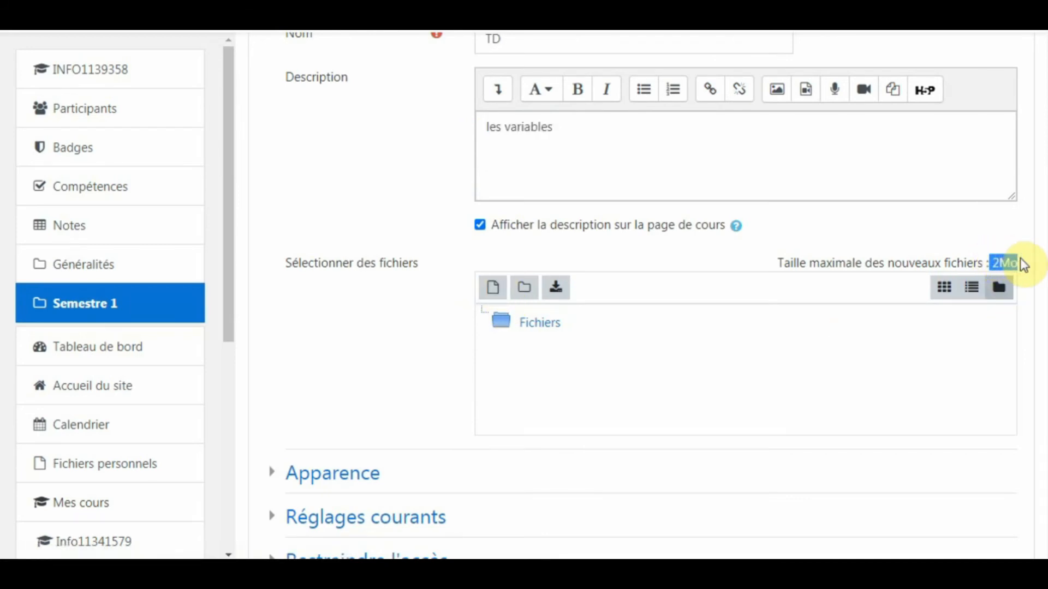
click(493, 289)
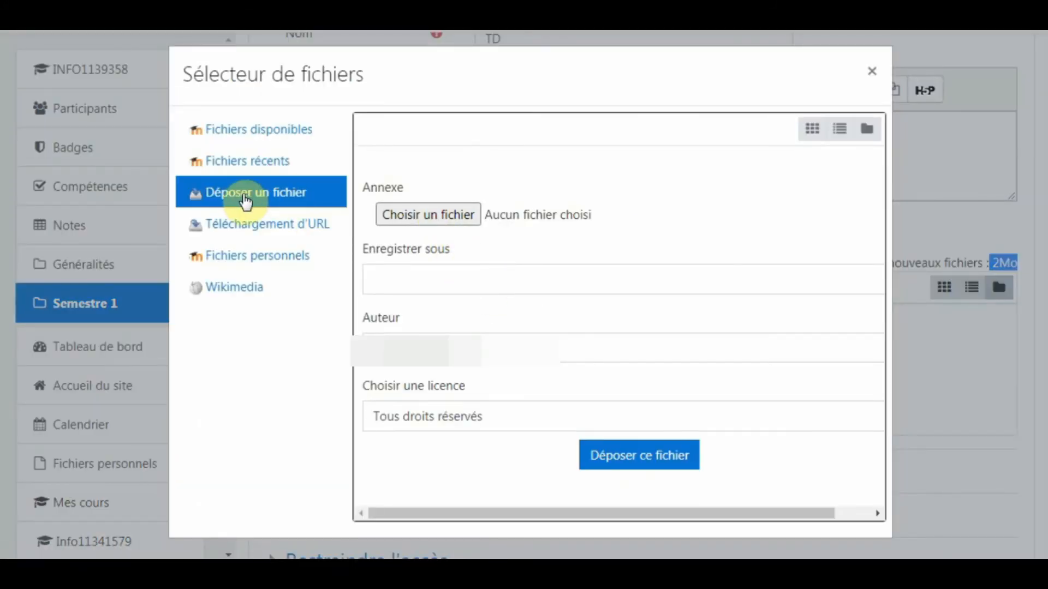
click(450, 217)
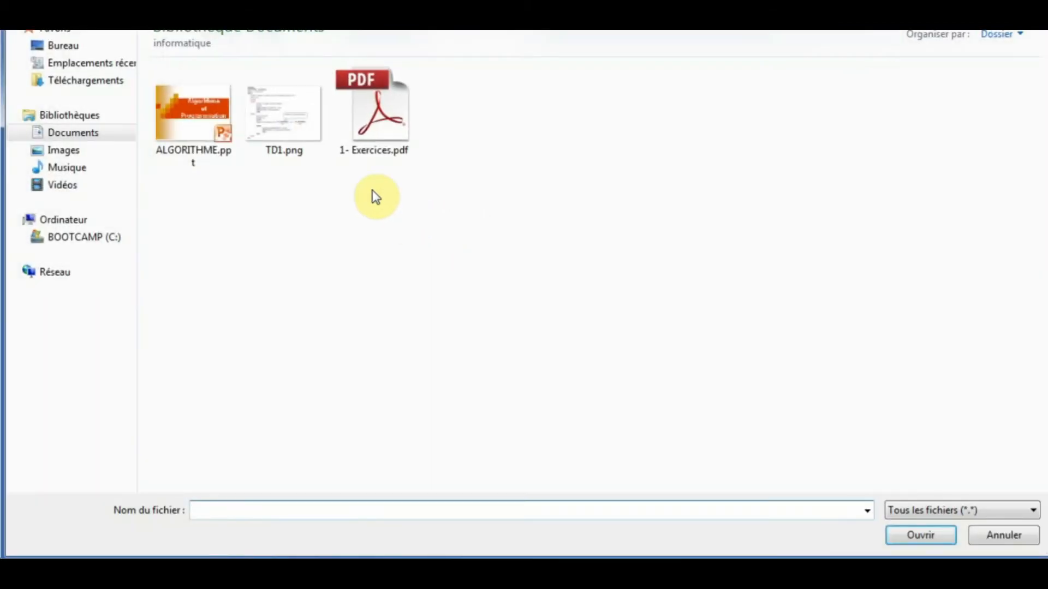
click(307, 119)
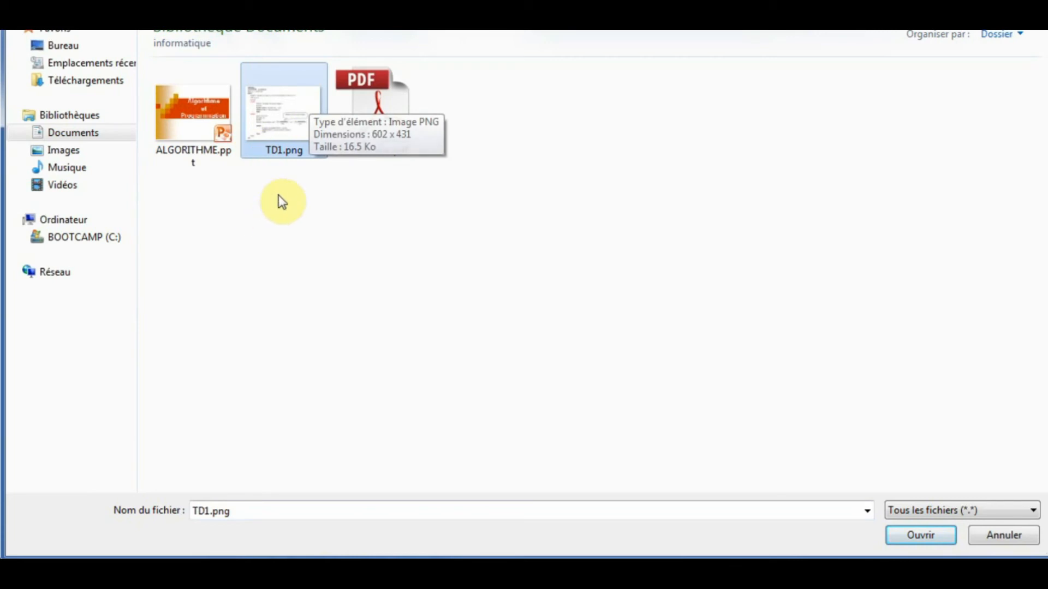
double_click(286, 139)
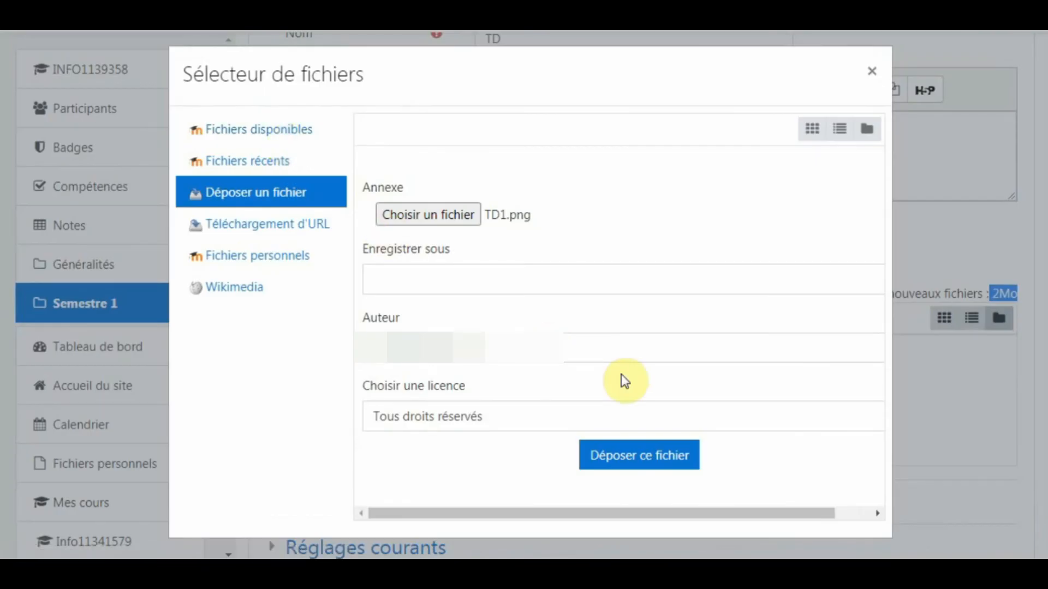
click(618, 457)
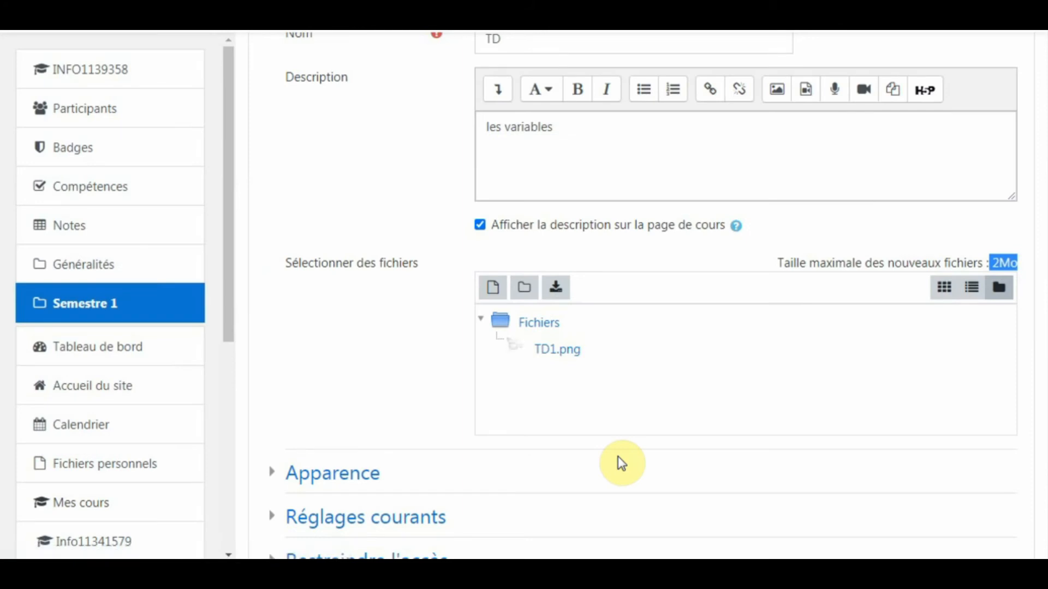
scroll(613, 452, down, 7)
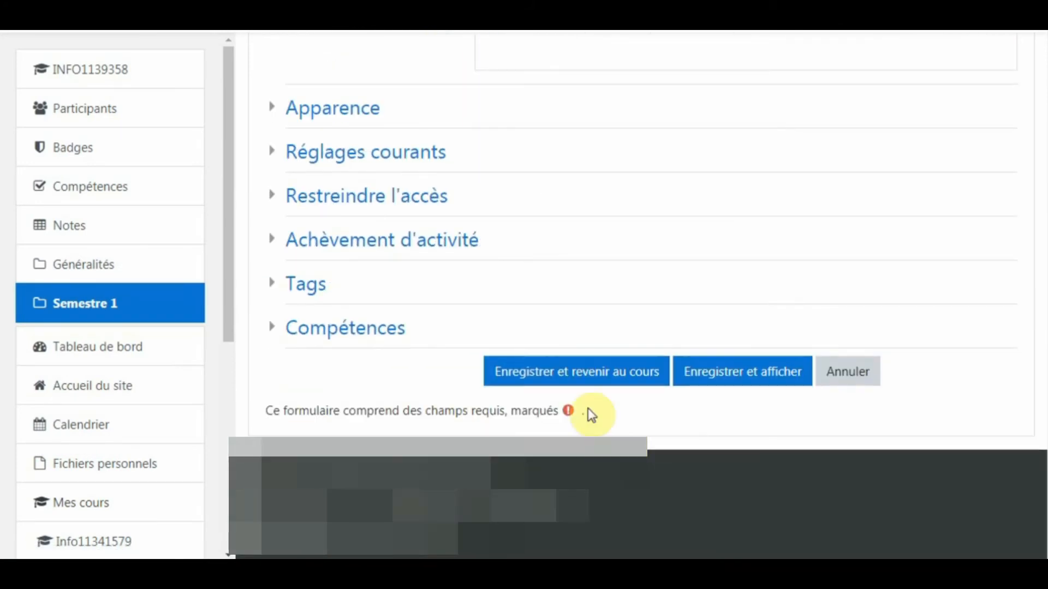
click(580, 382)
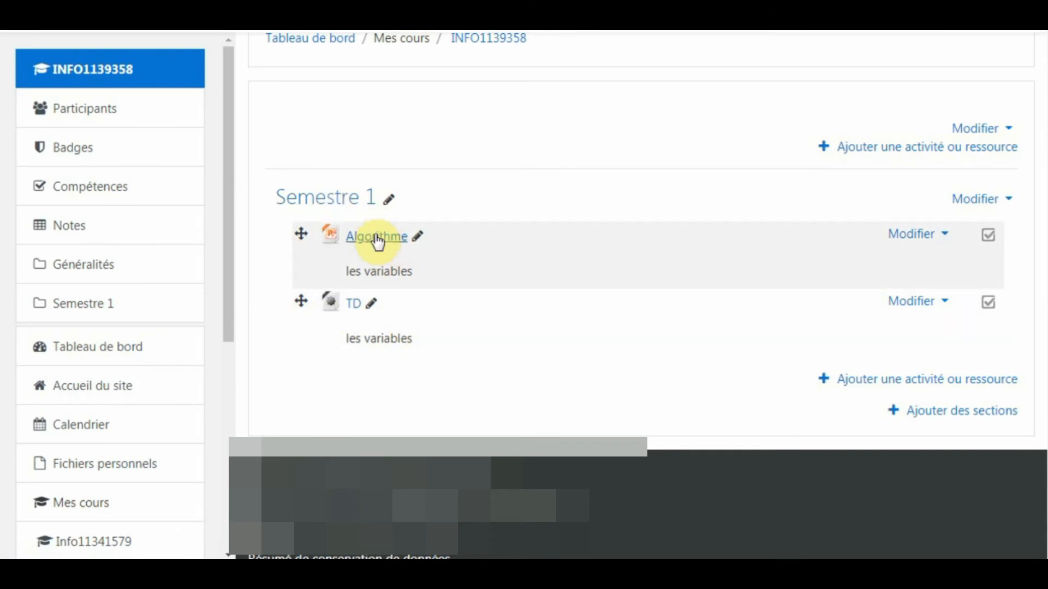
Open the TD resource to view its content, and go back to the course page.
click(356, 304)
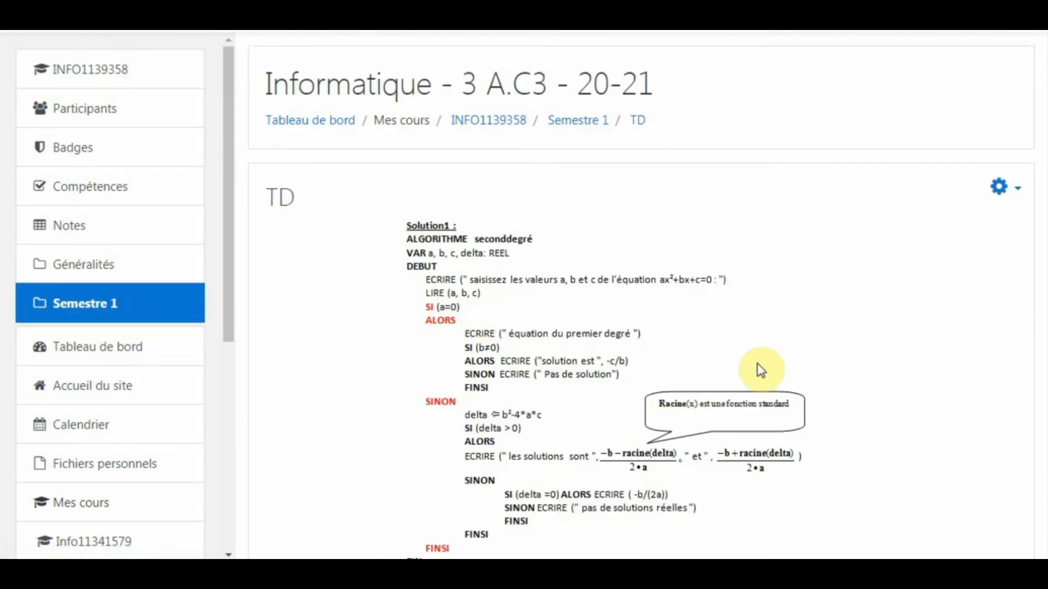
scroll(598, 352, down, 5)
scroll(598, 352, up, 5)
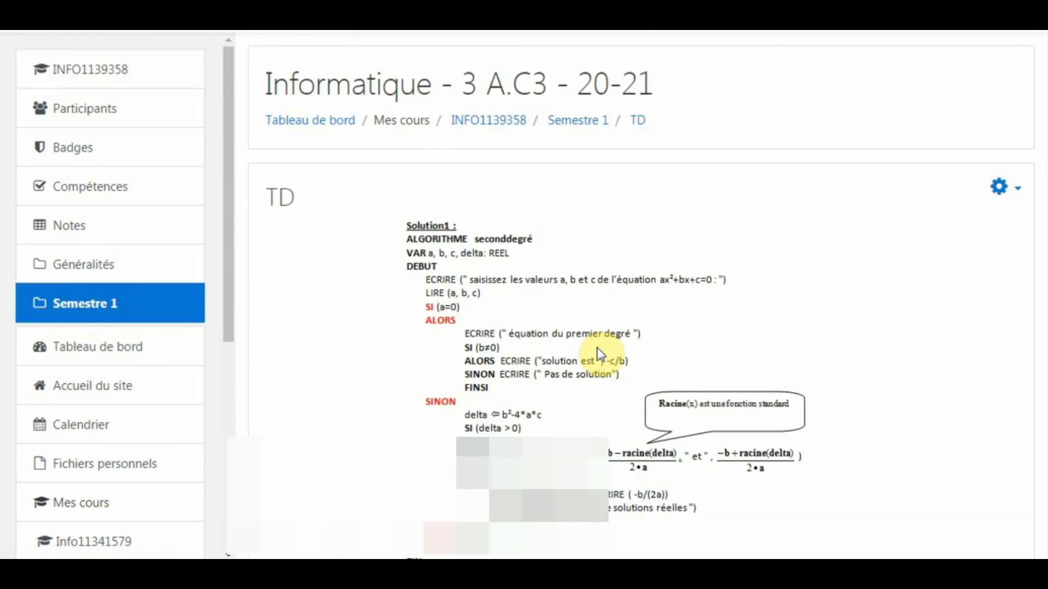
scroll(599, 352, down, 5)
scroll(598, 352, up, 5)
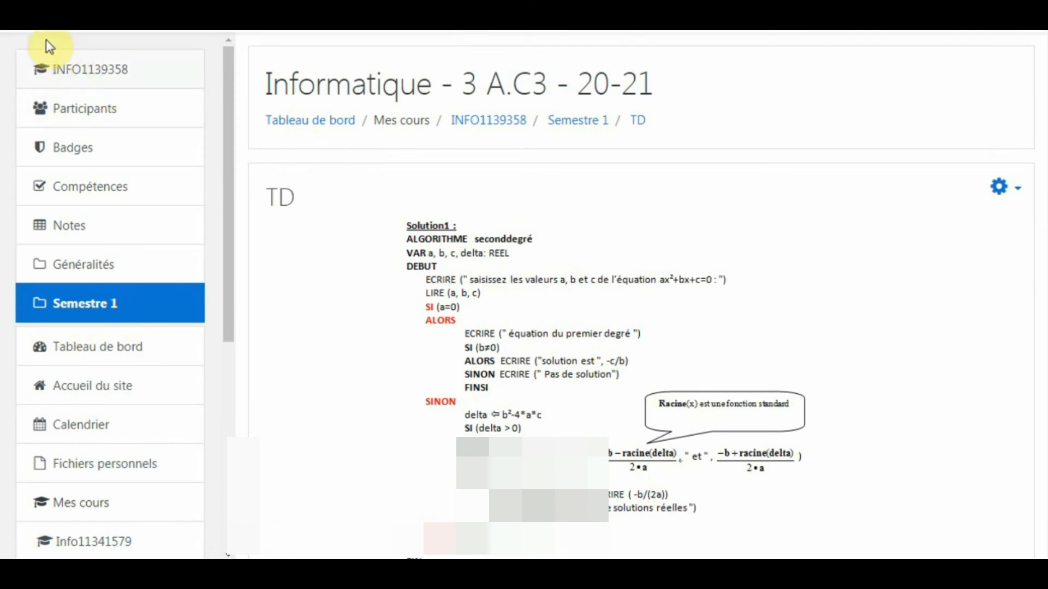
key(alt+Left)
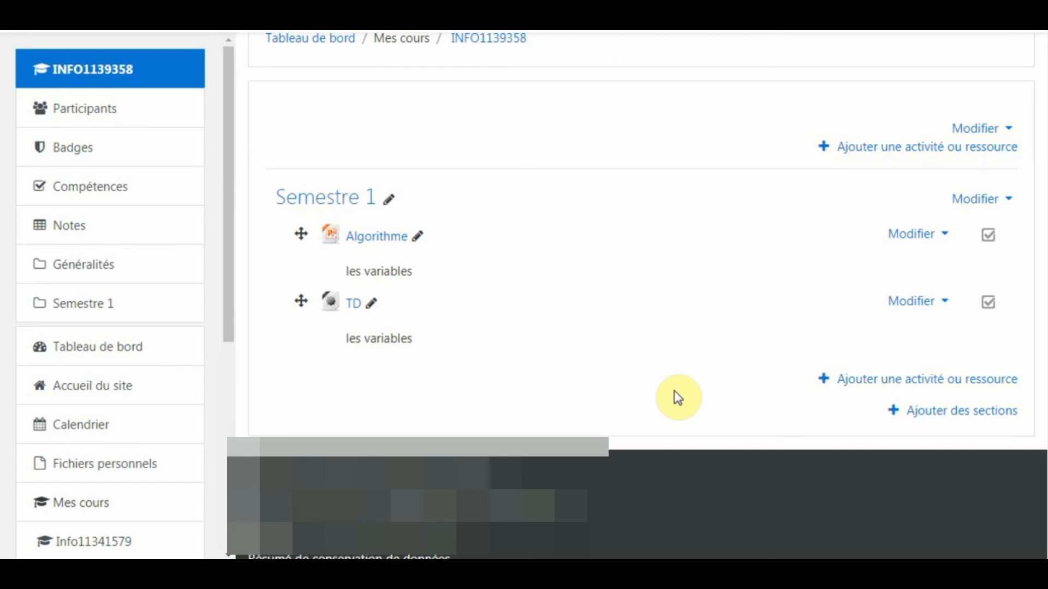
Add another Fichier resource to the Semestre 1 section and name it "exercices".
click(885, 381)
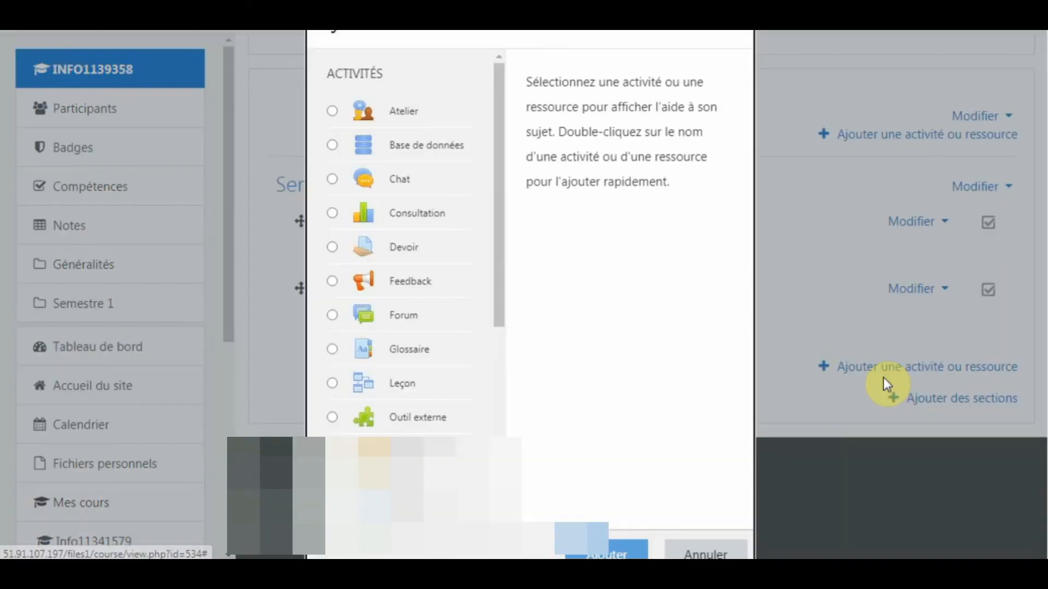
drag(500, 251, 493, 459)
click(407, 367)
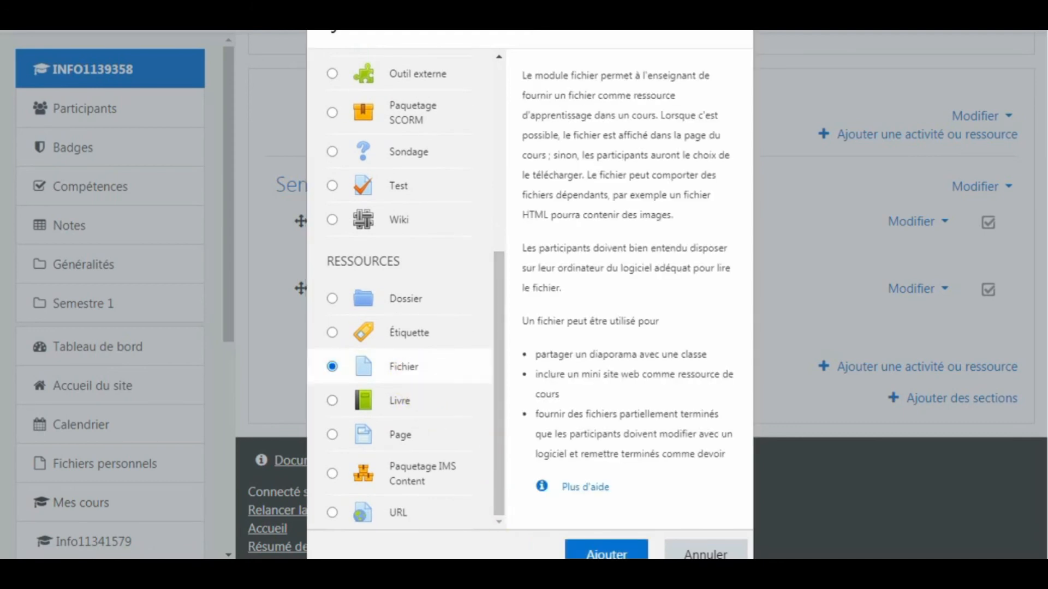
click(603, 554)
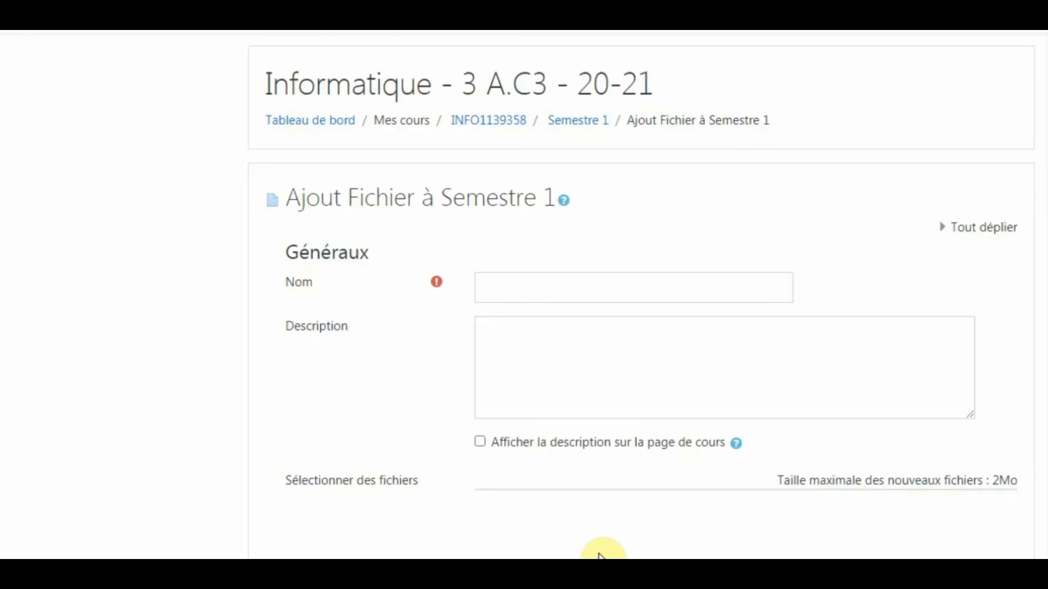
click(521, 294)
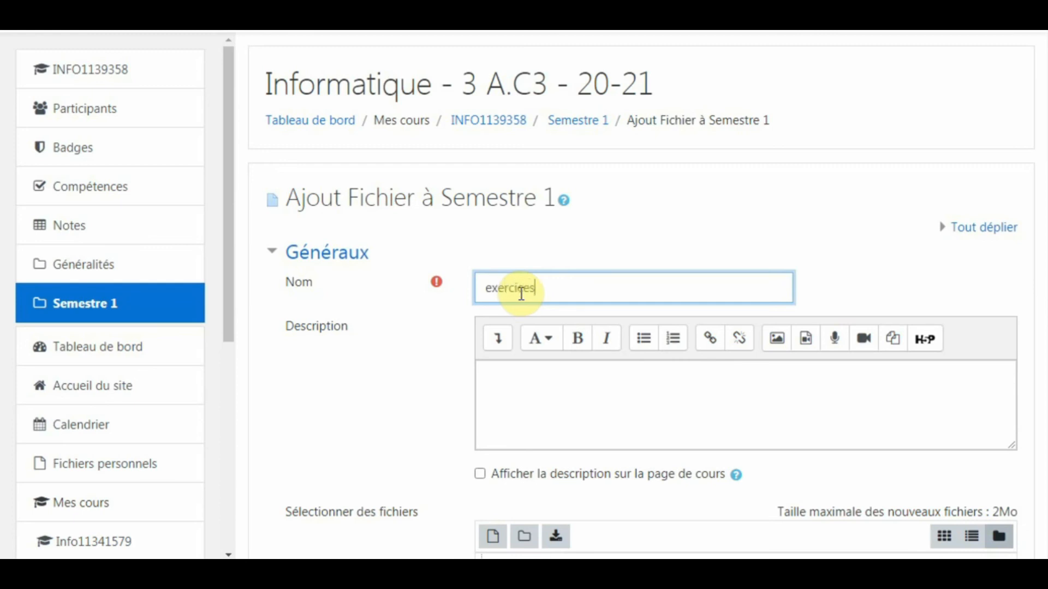
click(534, 390)
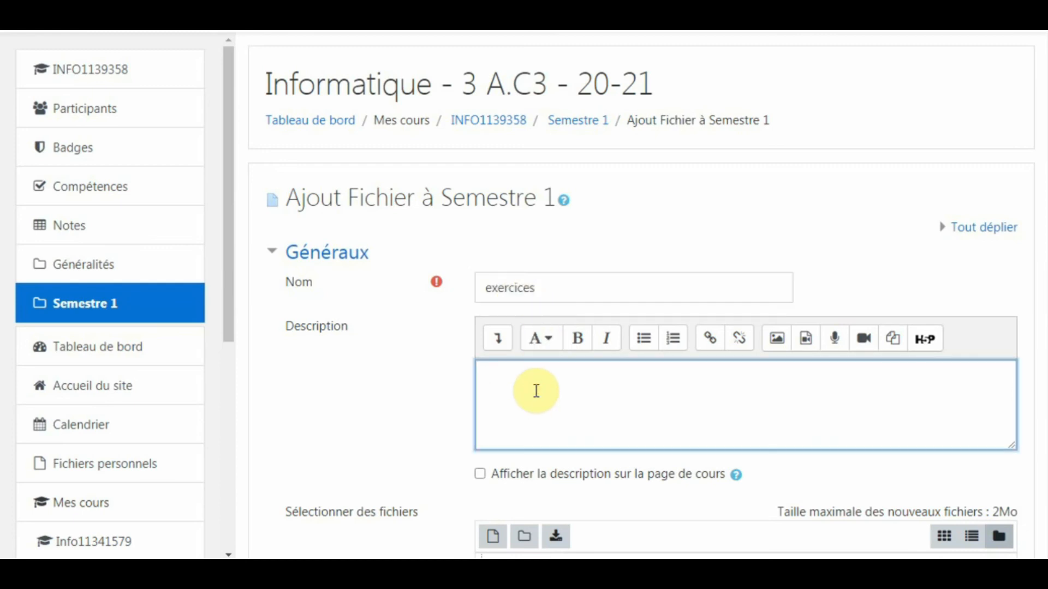
Upload 1- Exercices.pdf from the computer's informatique documents folder as the exercices resource's file.
scroll(526, 391, down, 2)
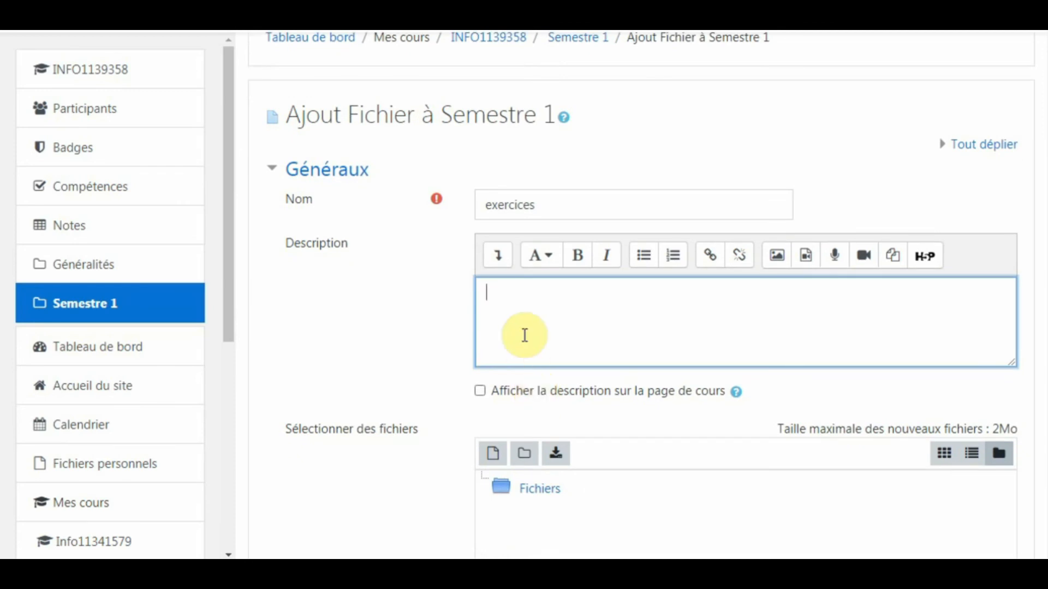
scroll(524, 335, down, 3)
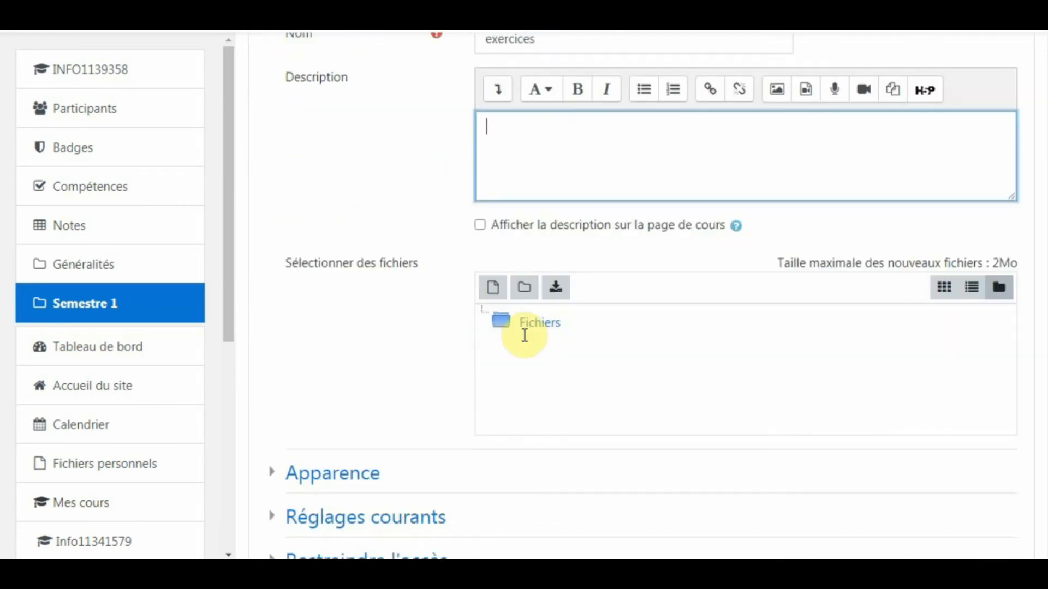
click(496, 299)
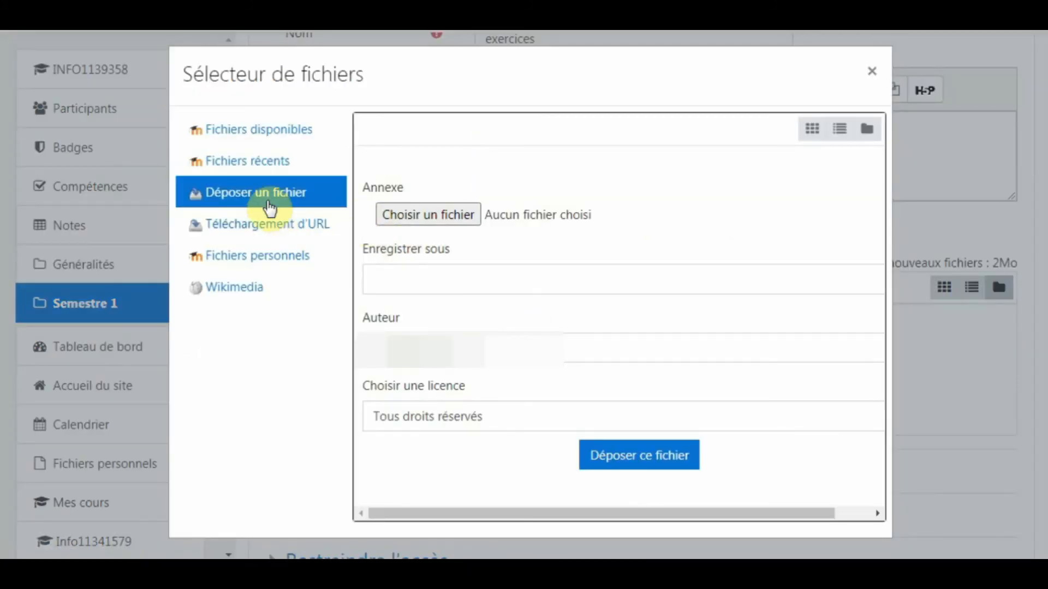
click(440, 218)
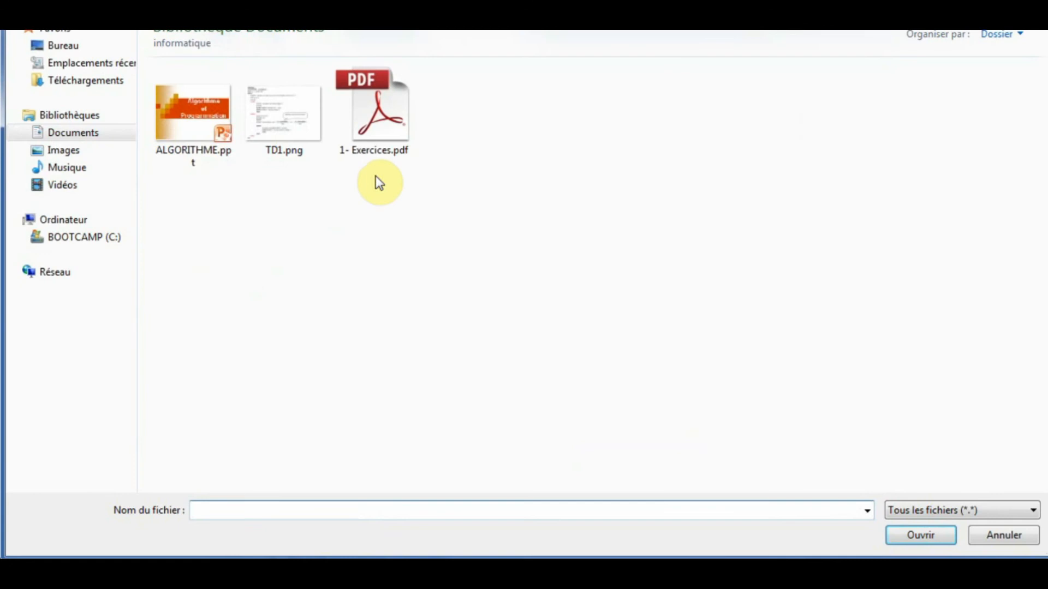
click(376, 126)
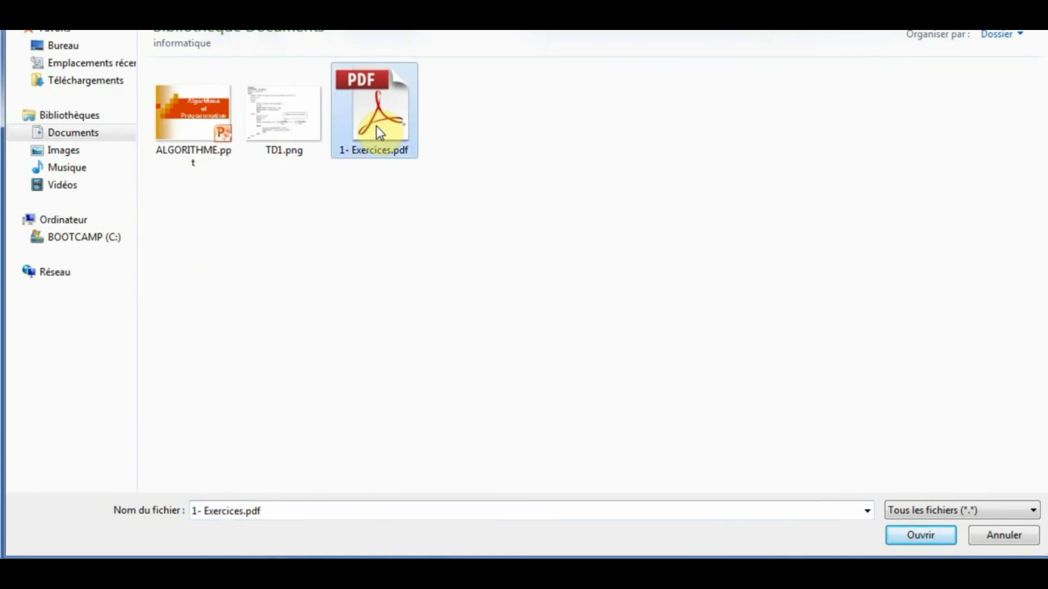
double_click(377, 128)
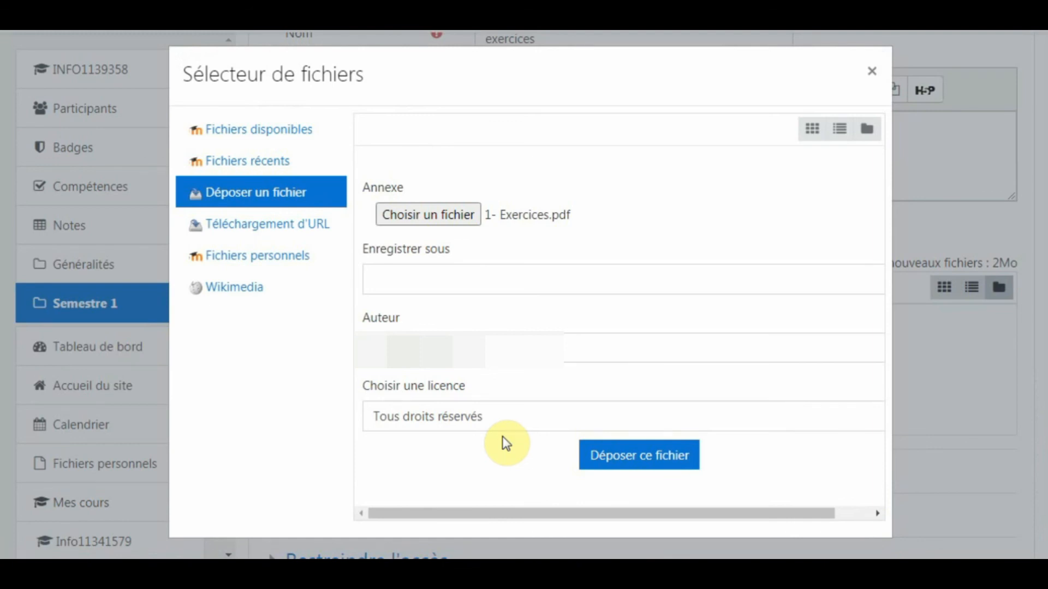
click(634, 466)
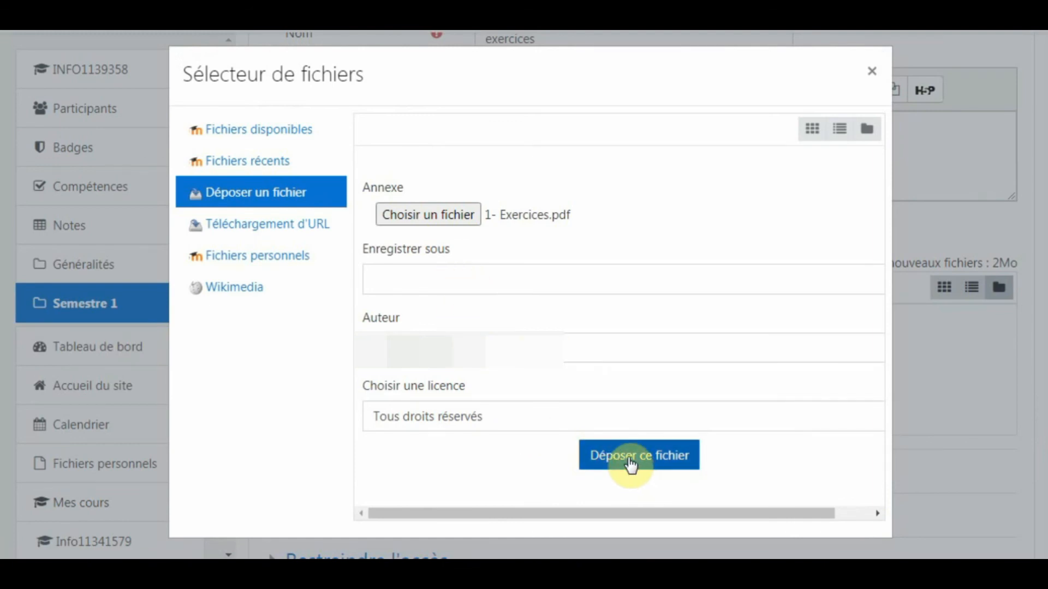
click(631, 465)
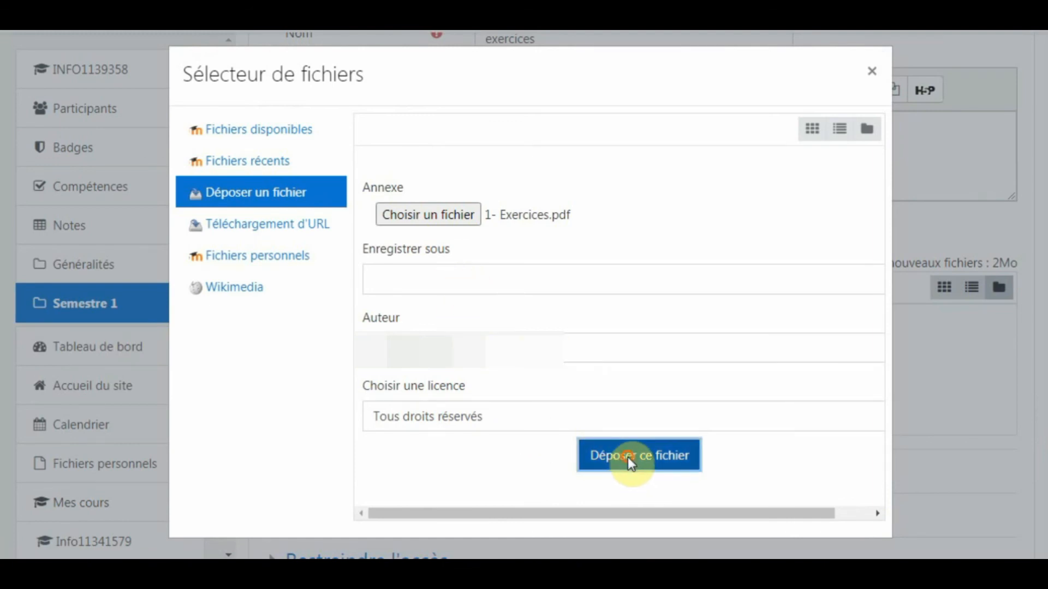
Check the exercices resource's form and save it without a description, returning to the course.
scroll(629, 463, up, 1)
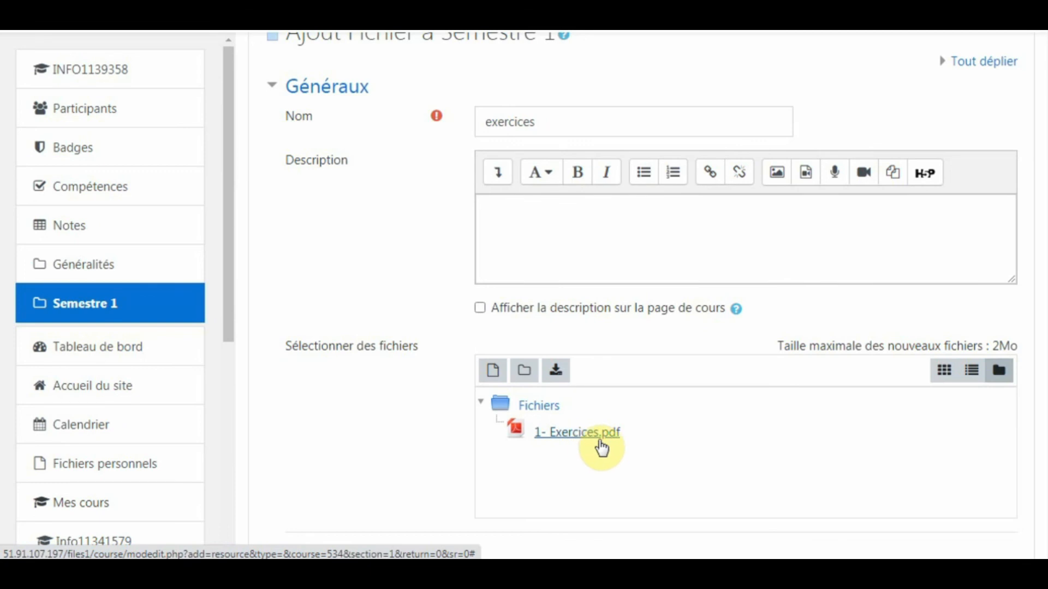
drag(497, 435, 604, 430)
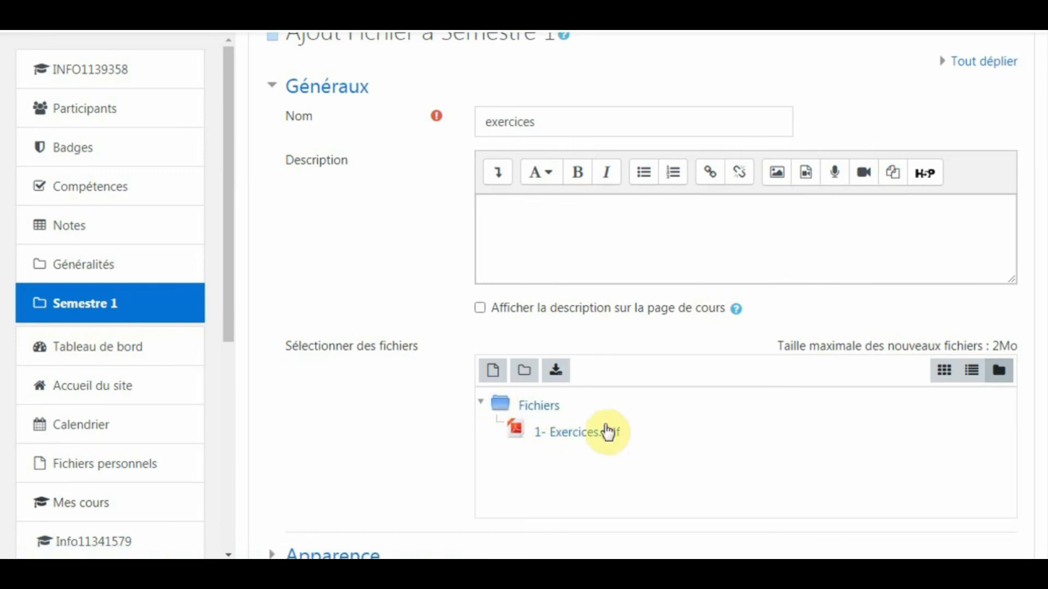
scroll(667, 445, down, 8)
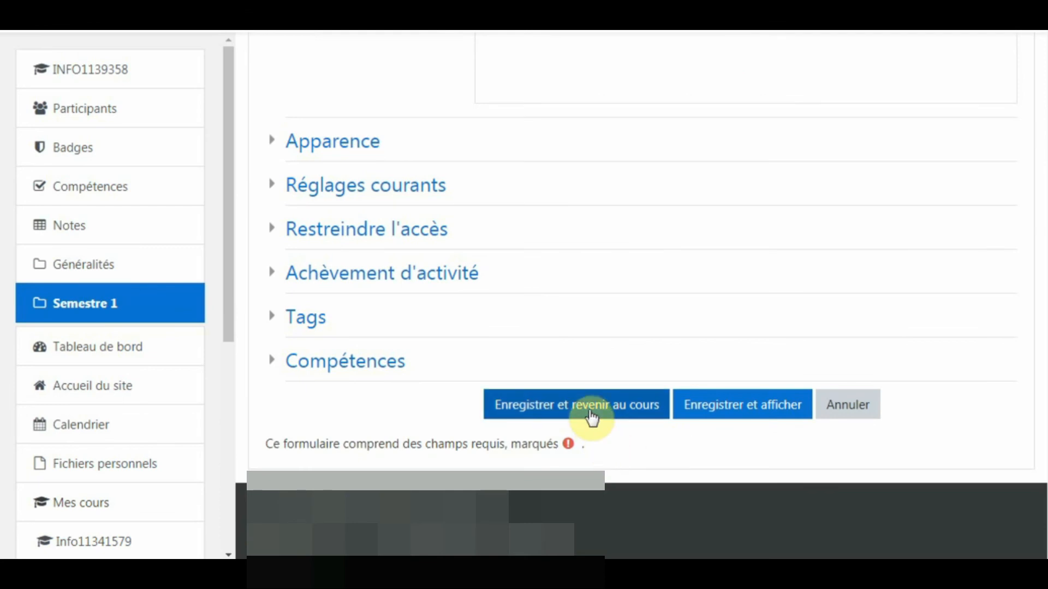
scroll(592, 418, up, 10)
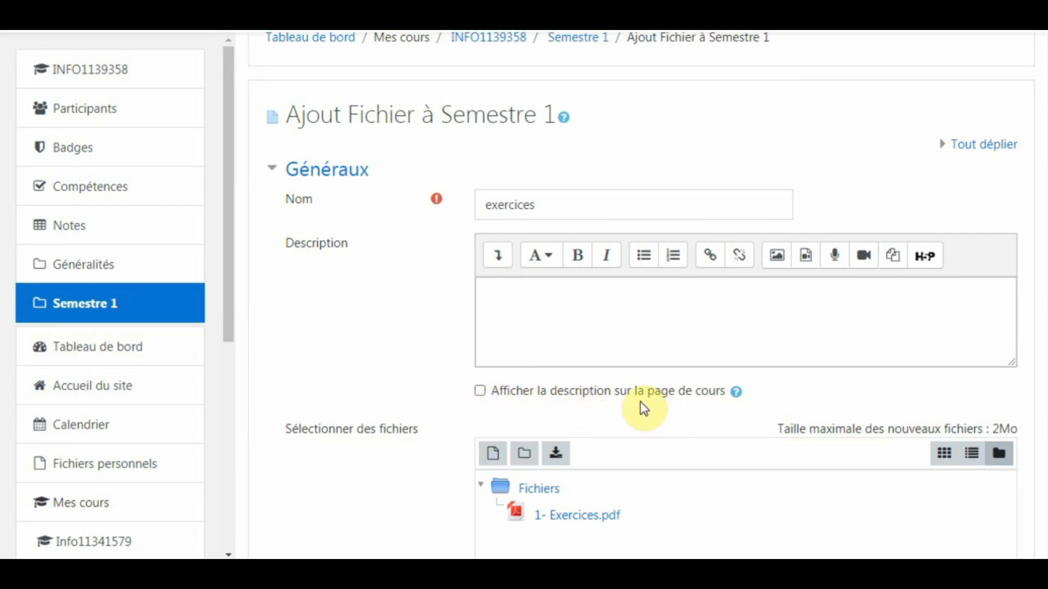
scroll(640, 402, down, 8)
click(608, 406)
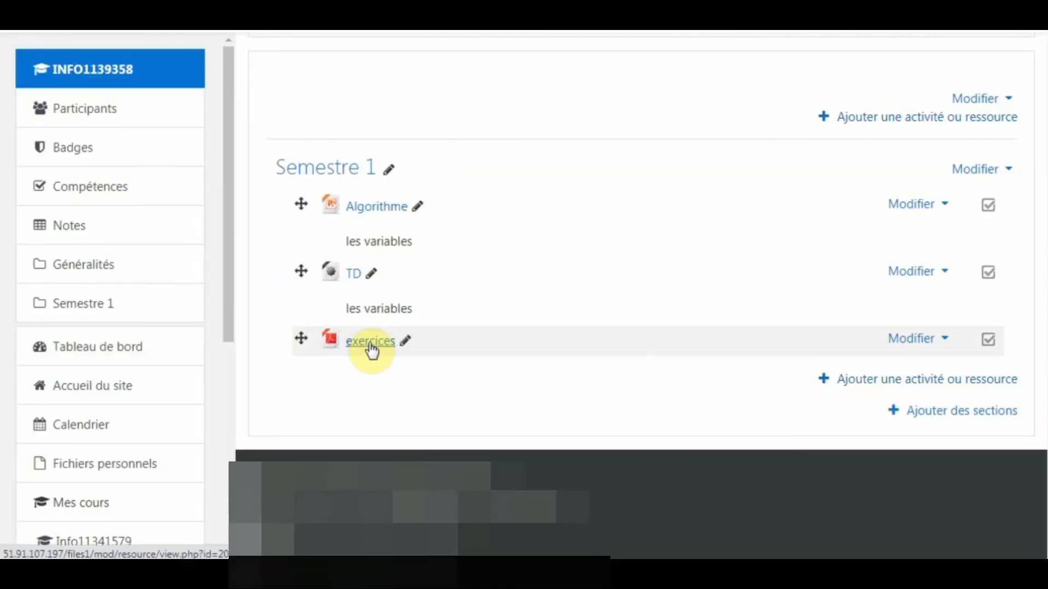
Open the exercices resource to view its PDF, and go back to the course page.
click(370, 345)
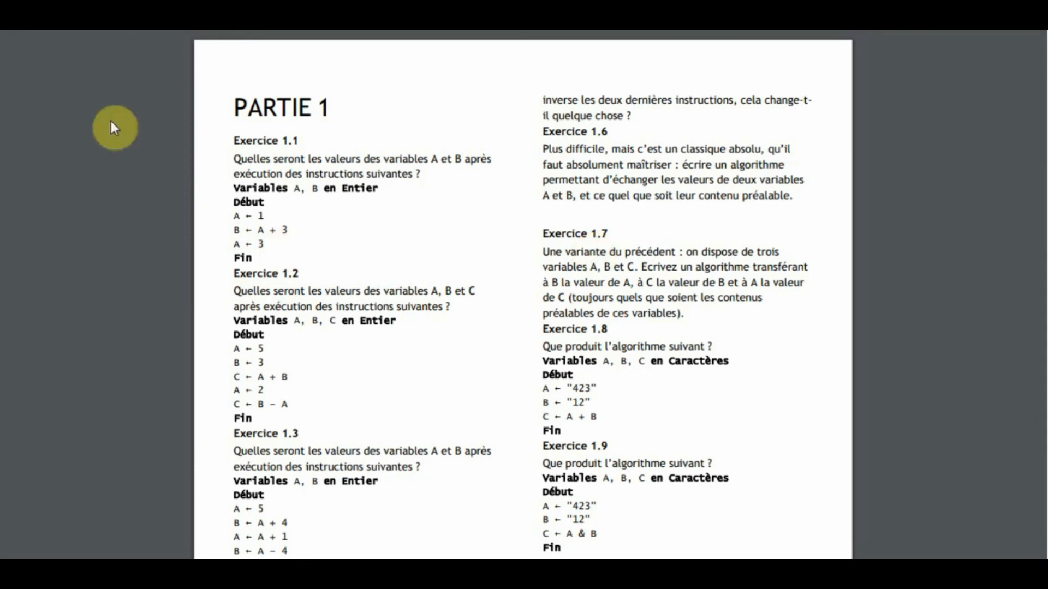
key(alt+Left)
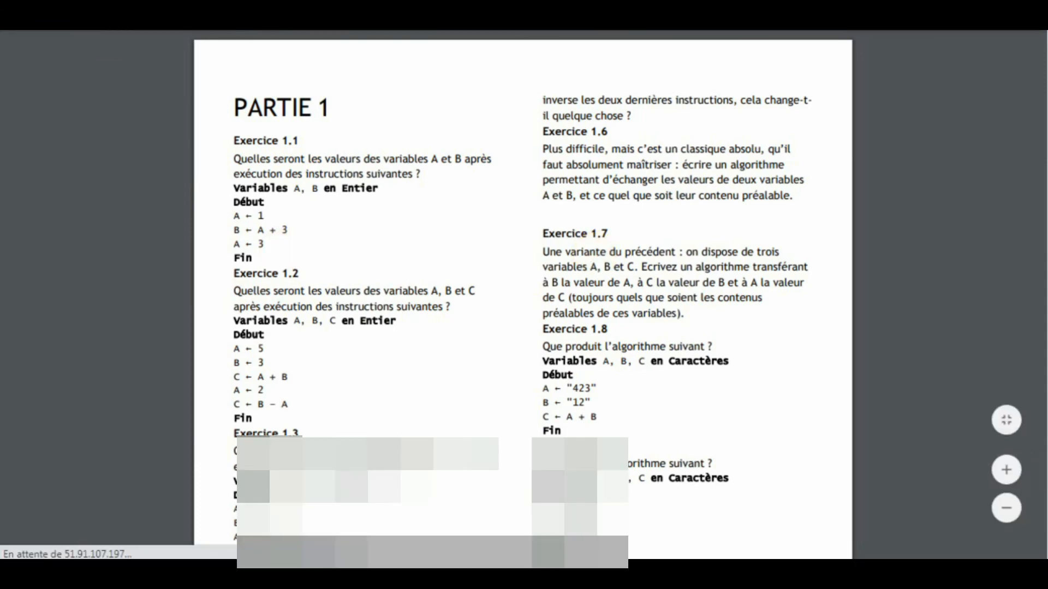